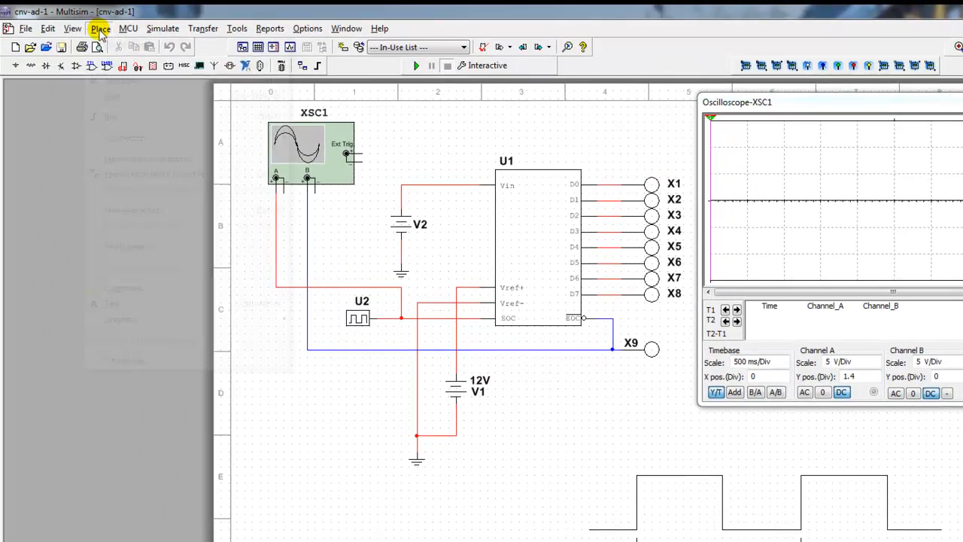
Step: Look up the ADC 8-bit converter in the ADC_DAC family of the component database, and leave without placing it
{"action": "left_click", "coordinate": [101, 31]}
{"action": "left_click", "coordinate": [129, 45]}
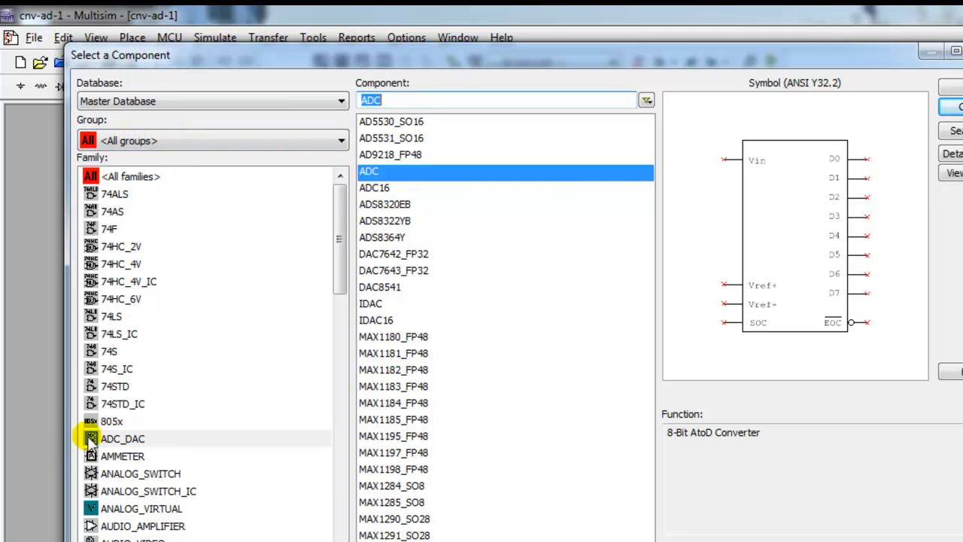
{"action": "left_click", "coordinate": [158, 442]}
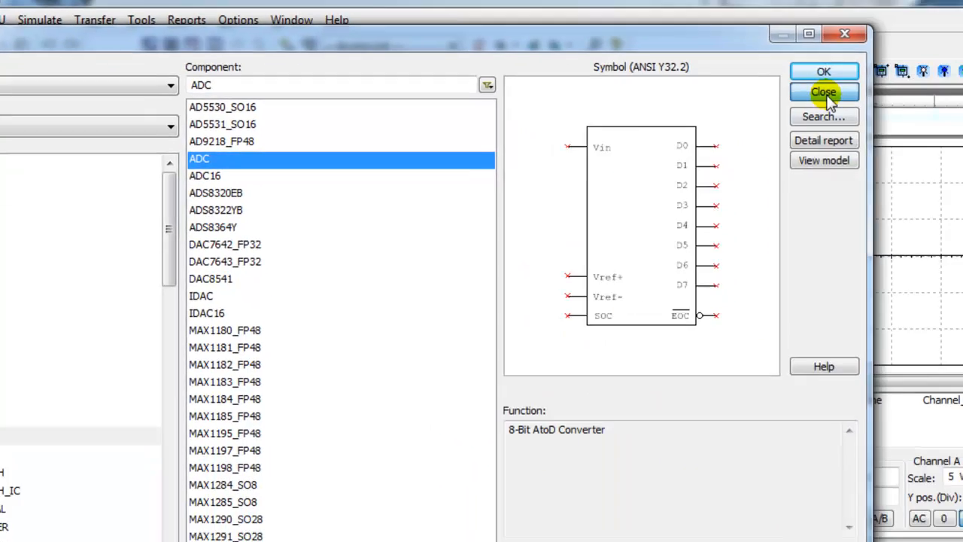
{"action": "left_click", "coordinate": [952, 131]}
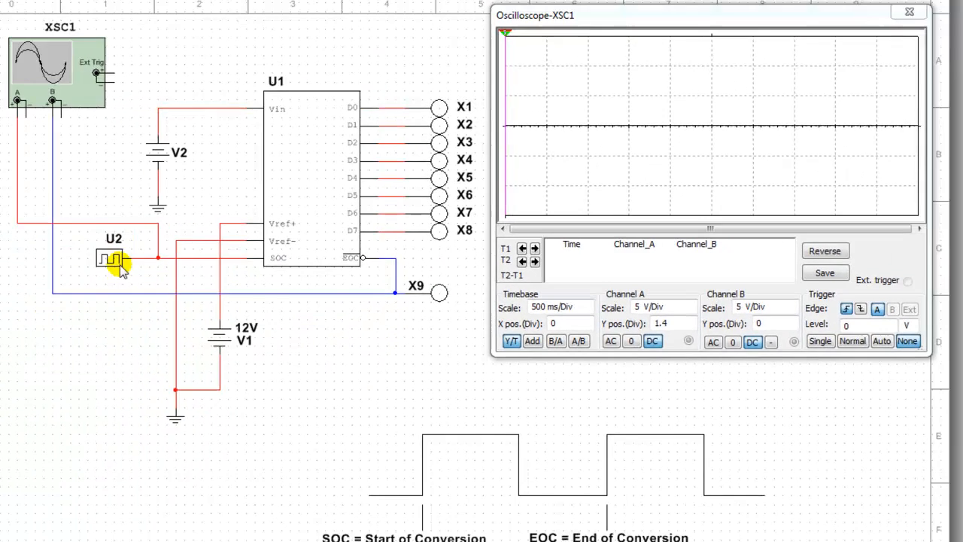
Step: Check the frequency and duty cycle of digital clock U2 and the voltage of DC source V2
{"action": "double_click", "coordinate": [113, 261]}
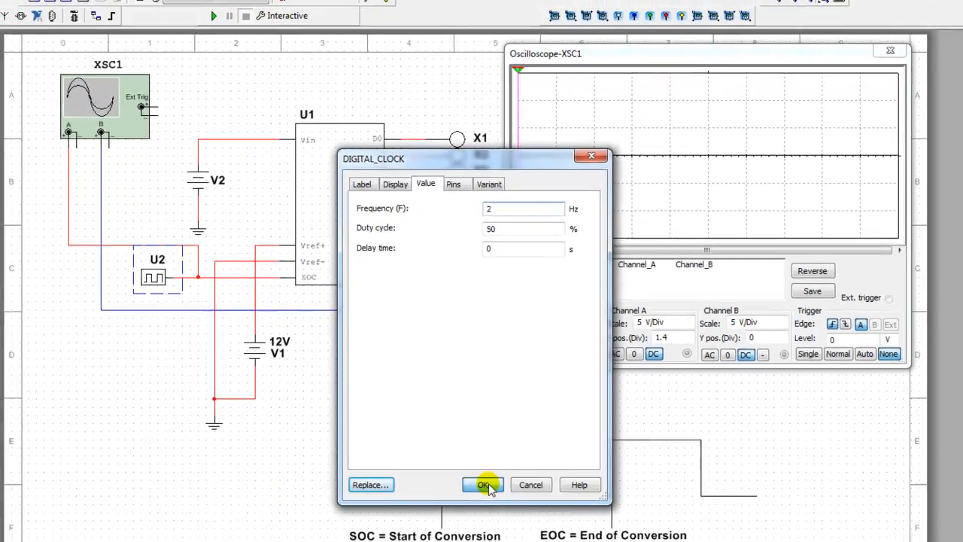
{"action": "left_click", "coordinate": [486, 486]}
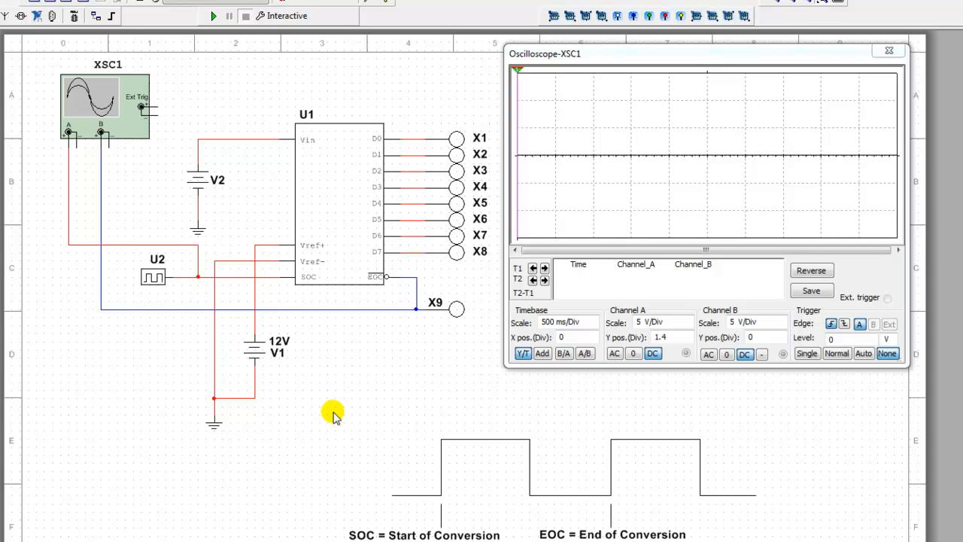
{"action": "double_click", "coordinate": [204, 179]}
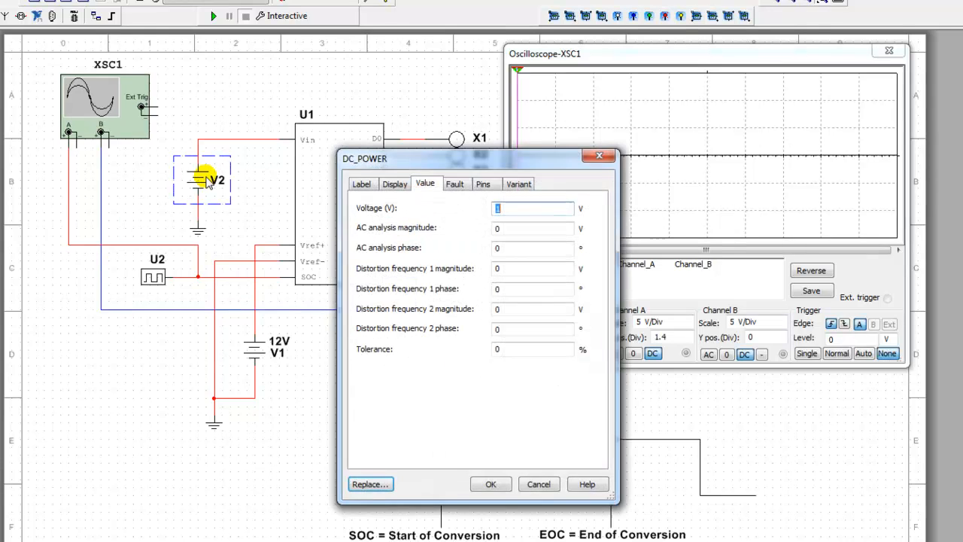
{"action": "left_click", "coordinate": [496, 209]}
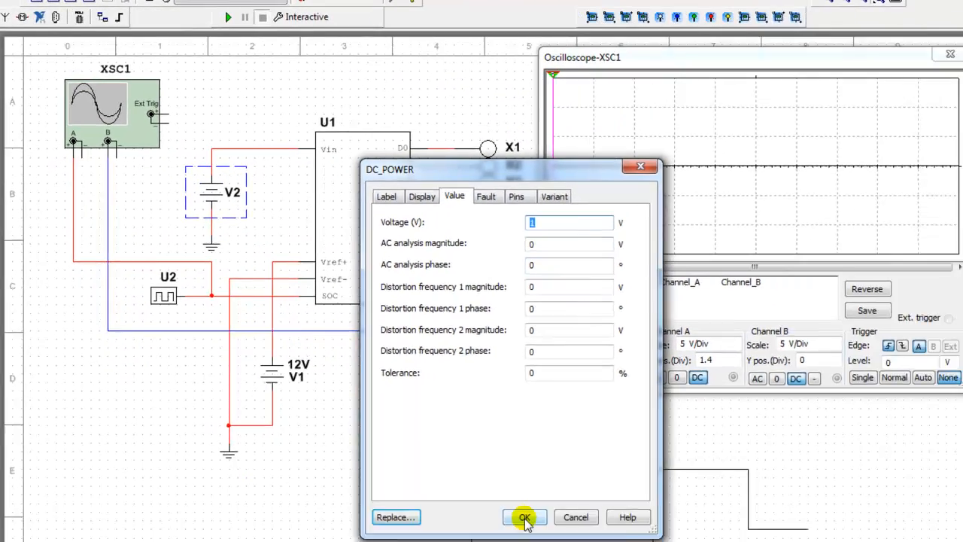
{"action": "left_click", "coordinate": [483, 476]}
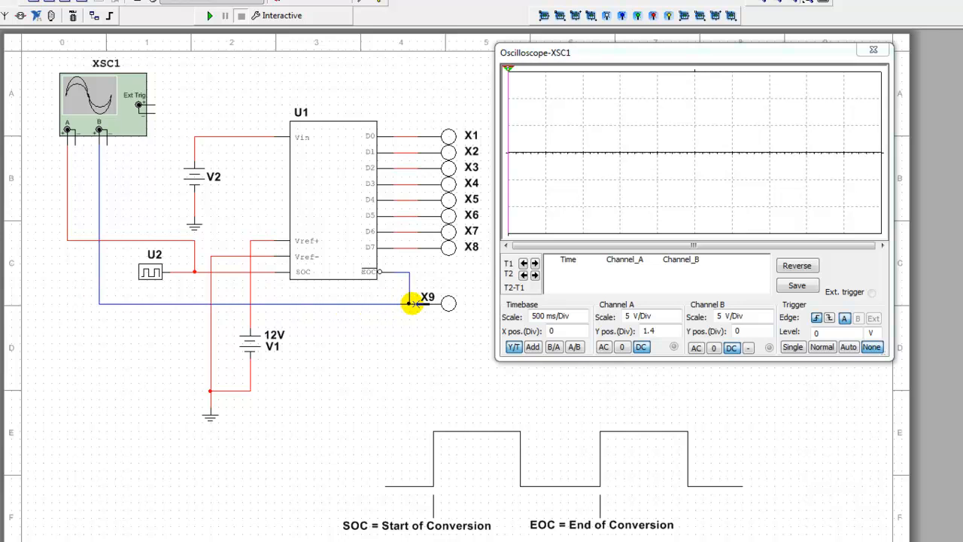
Step: Run the converter simulation to observe the output lamps and oscilloscope traces, and stop it
{"action": "left_click", "coordinate": [379, 271]}
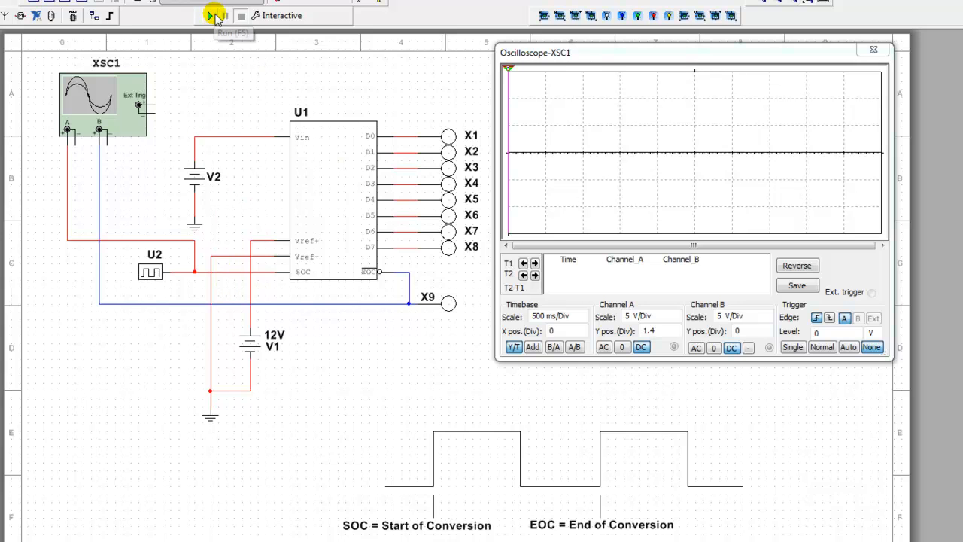
{"action": "key", "text": "F5"}
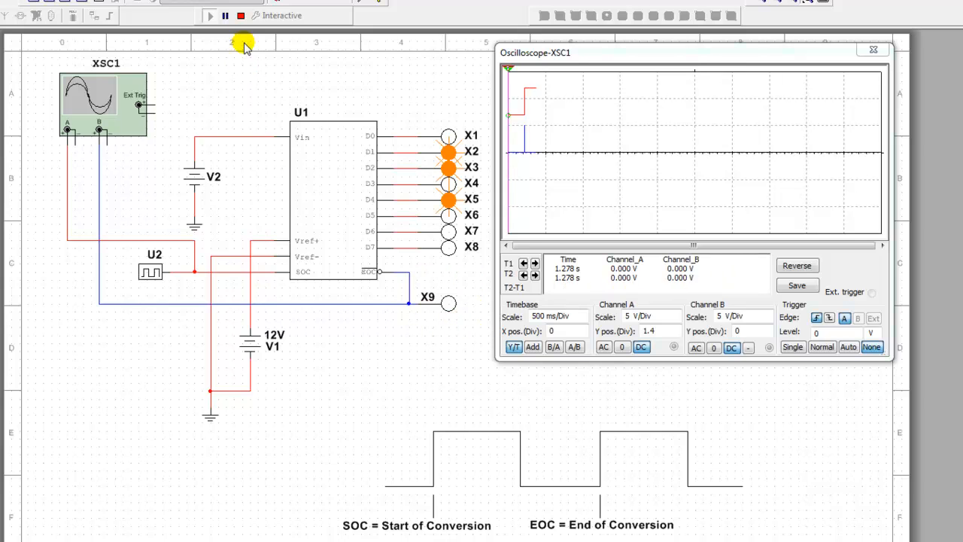
{"action": "left_click", "coordinate": [241, 16]}
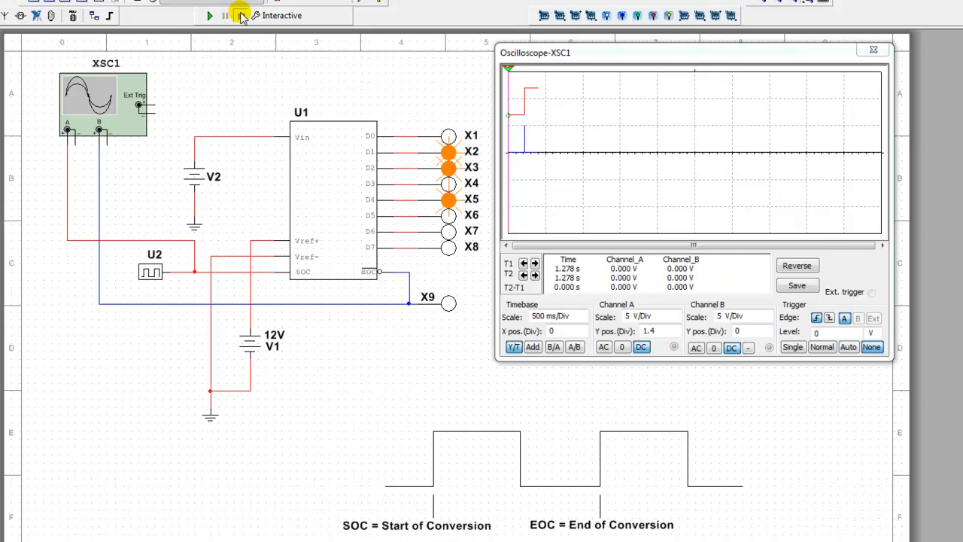
Step: Set the voltage of DC source V2 to 11 V and run the simulation
{"action": "double_click", "coordinate": [200, 185]}
{"action": "double_click", "coordinate": [486, 204]}
{"action": "type", "text": "11"}
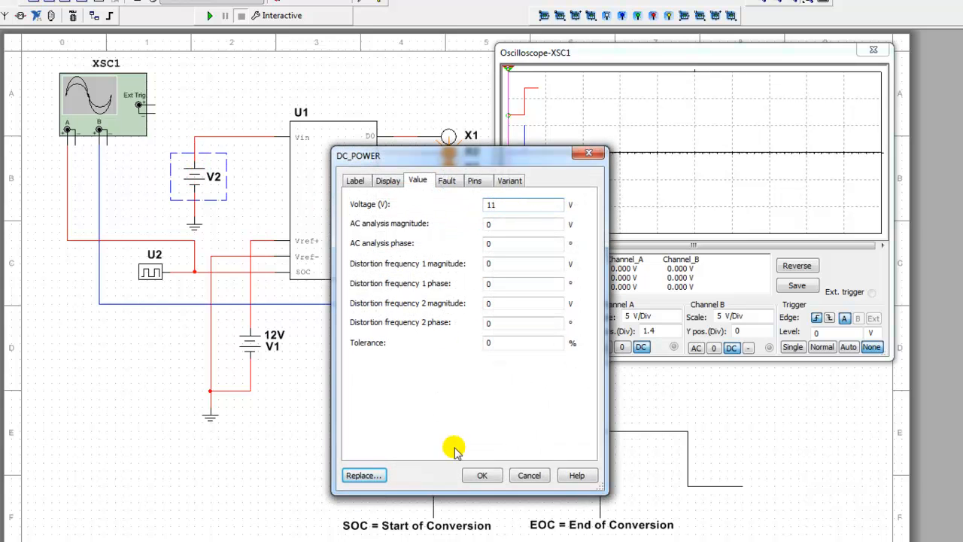
{"action": "left_click", "coordinate": [482, 477]}
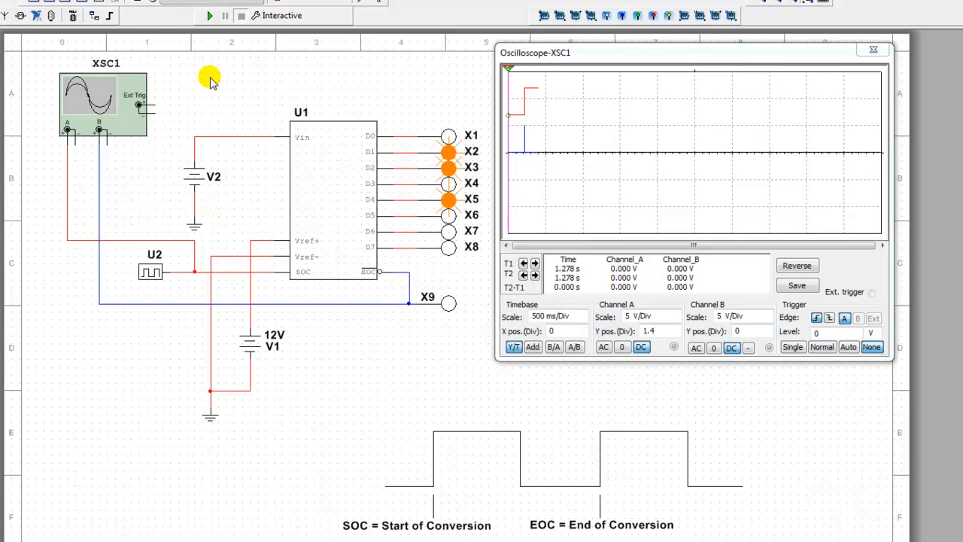
{"action": "left_click", "coordinate": [208, 16]}
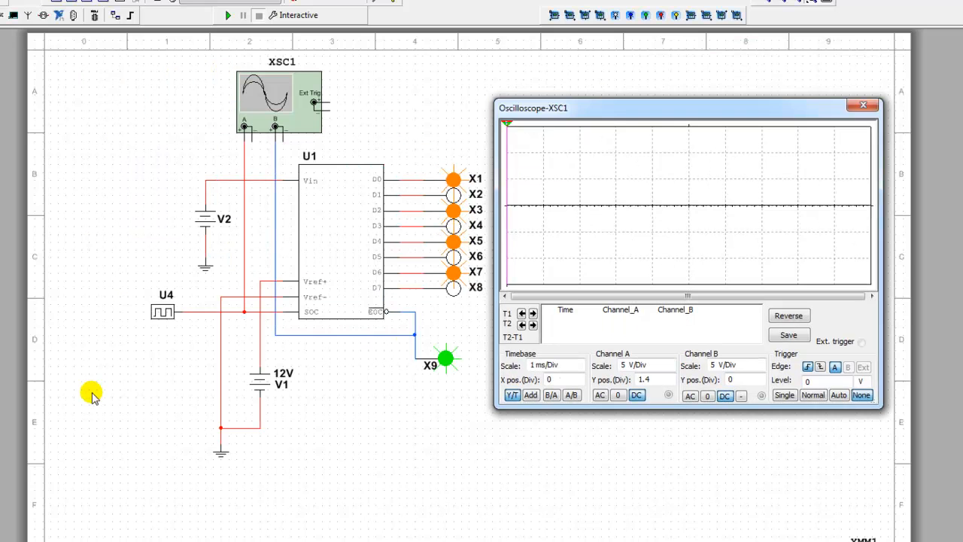
Step: Check the frequency of digital clock U4 and the voltage of DC source V2 in the second converter circuit
{"action": "double_click", "coordinate": [164, 314]}
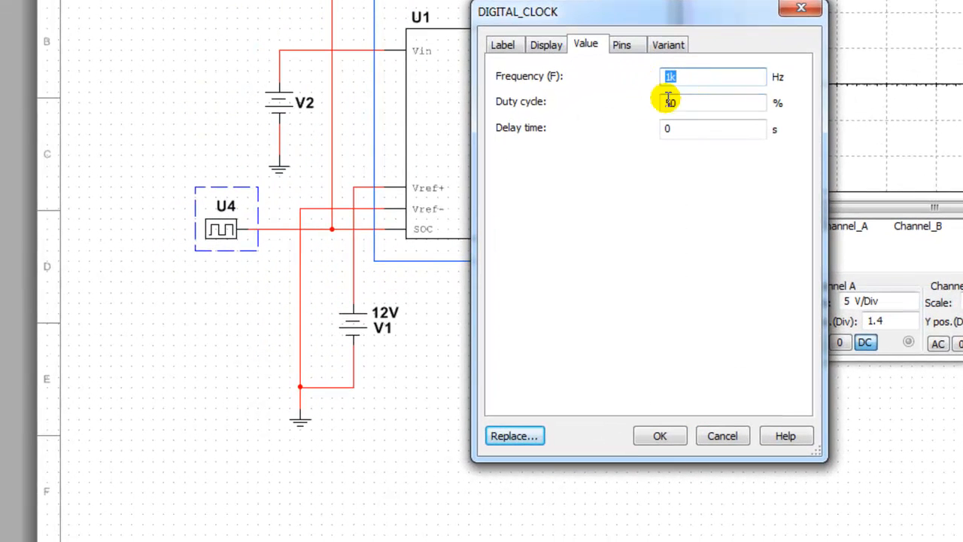
{"action": "left_click", "coordinate": [660, 436]}
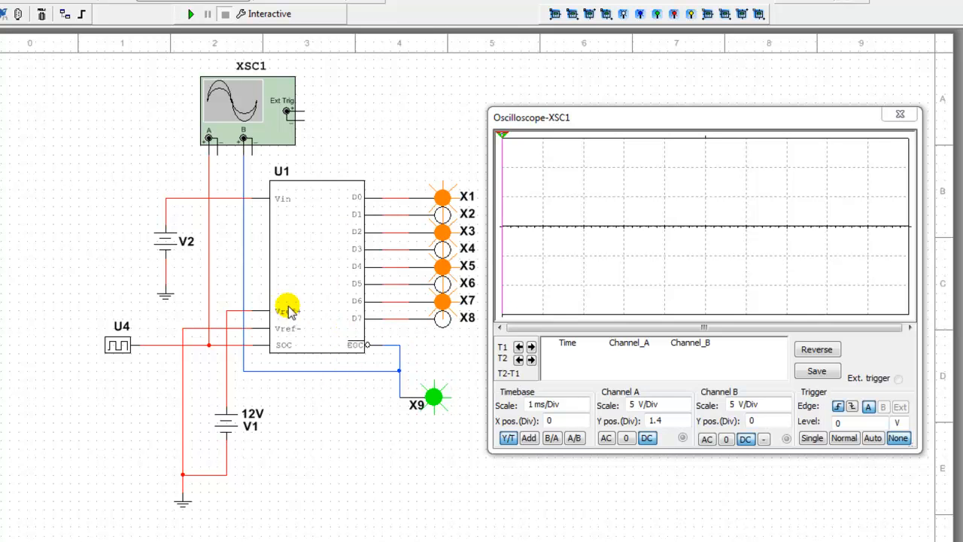
{"action": "double_click", "coordinate": [160, 238]}
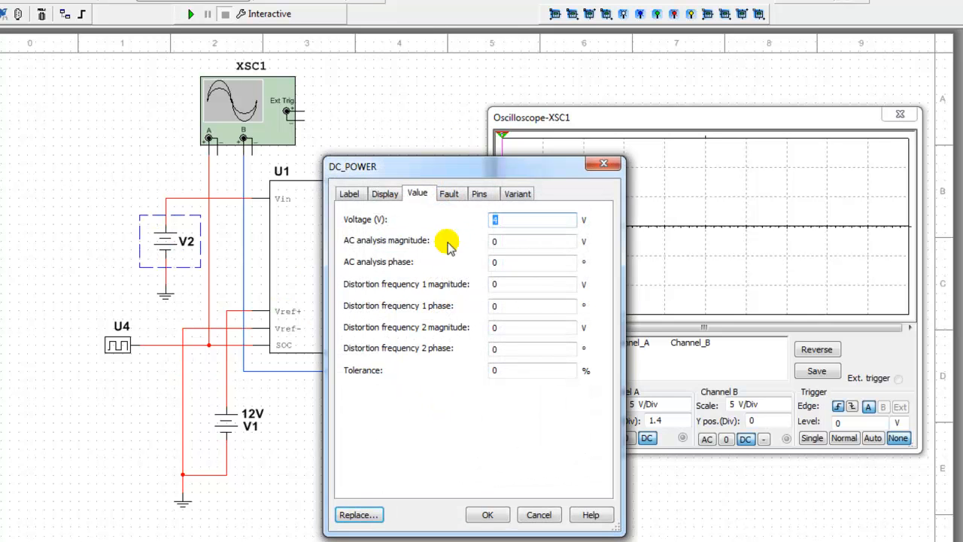
{"action": "left_click", "coordinate": [487, 515]}
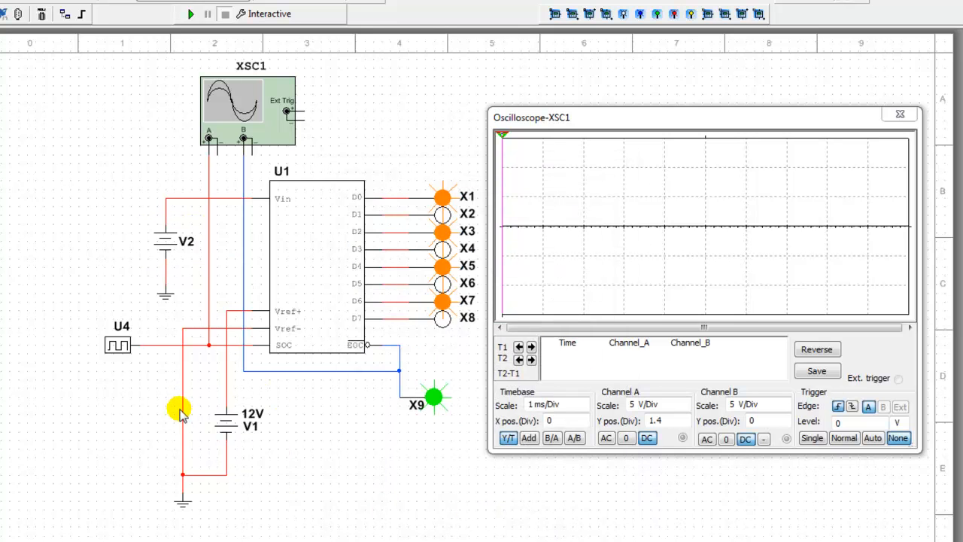
Step: Run and stop the simulation, and examine the end of the recorded SOC and EOC traces on the oscilloscope
{"action": "left_click", "coordinate": [189, 15]}
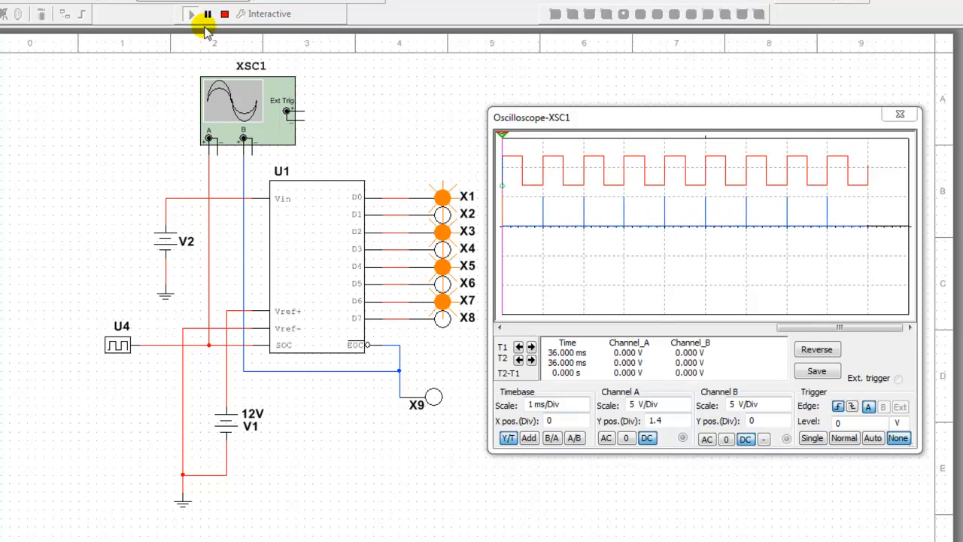
{"action": "left_click", "coordinate": [224, 13]}
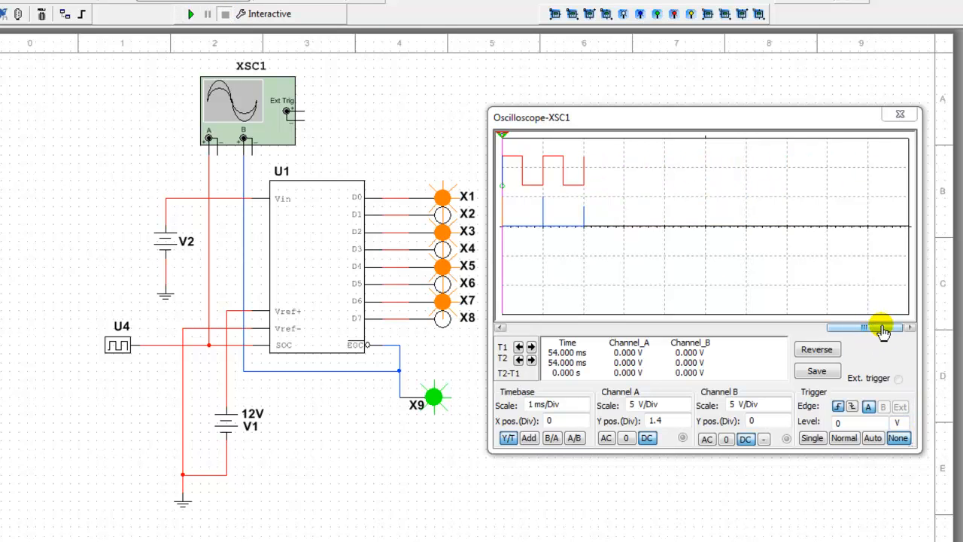
{"action": "left_click", "coordinate": [909, 332]}
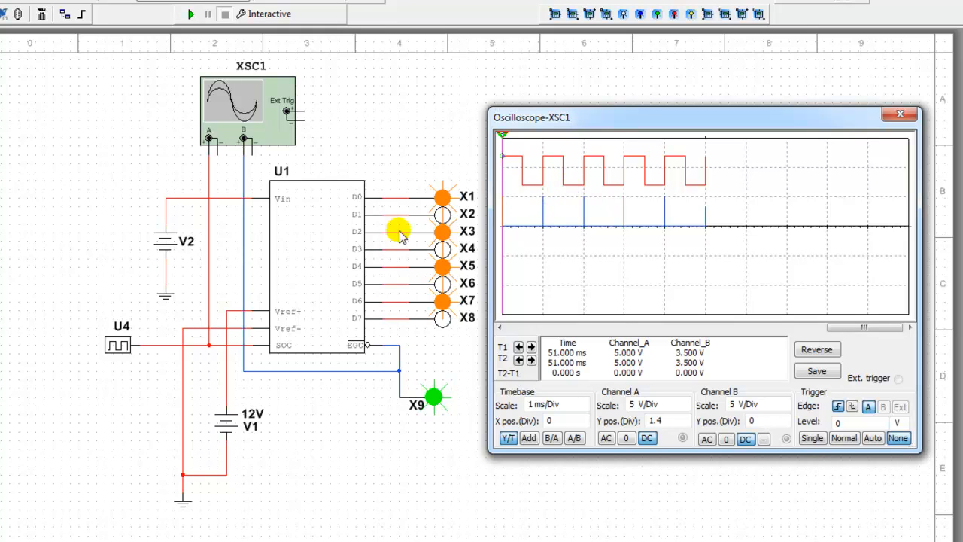
Step: Set the frequency of digital clock U4 to 1 MHz and start the simulation
{"action": "double_click", "coordinate": [117, 346]}
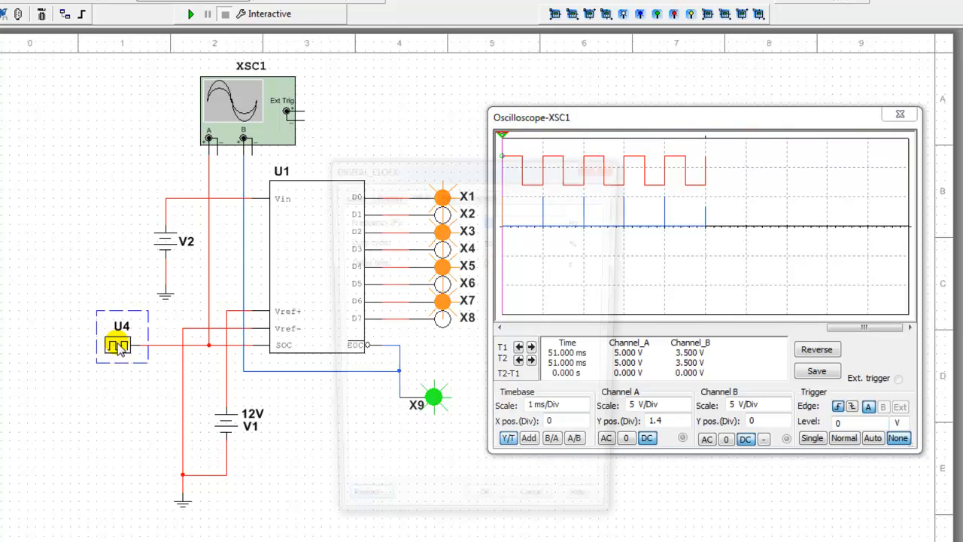
{"action": "left_click", "coordinate": [505, 221]}
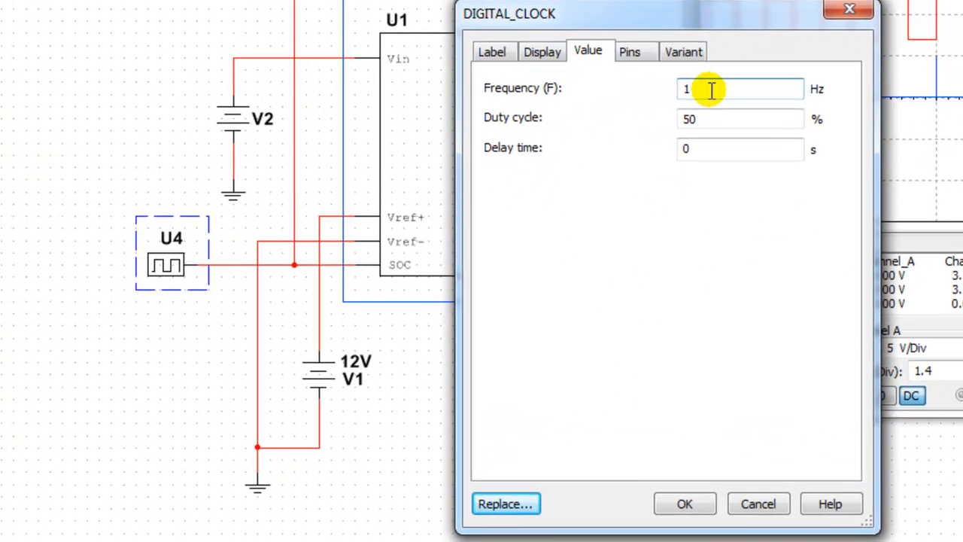
{"action": "type", "text": "M"}
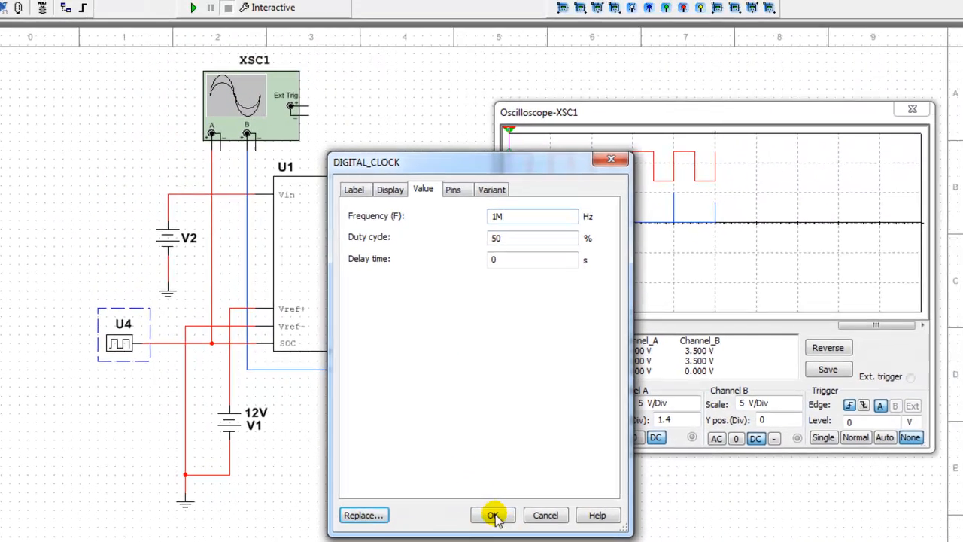
{"action": "left_click", "coordinate": [685, 504]}
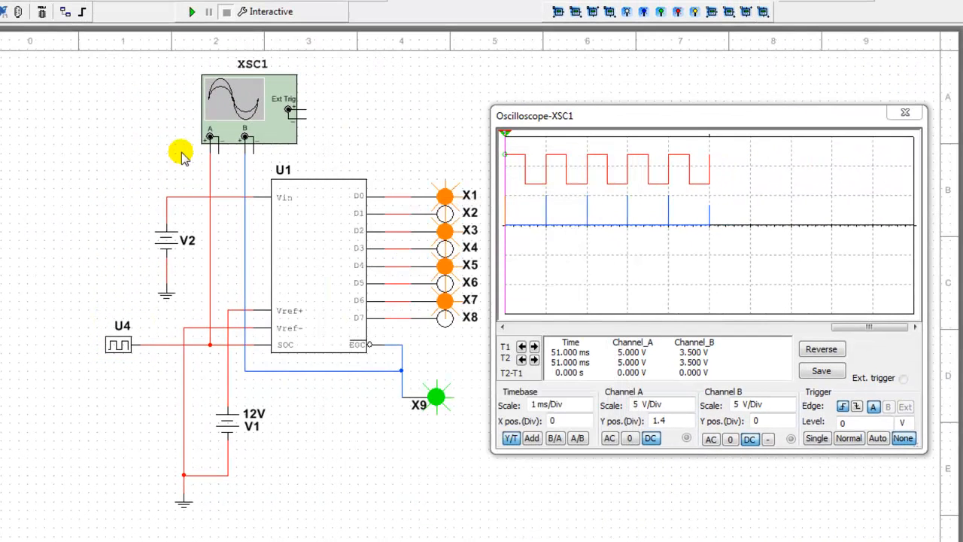
{"action": "left_click", "coordinate": [191, 12]}
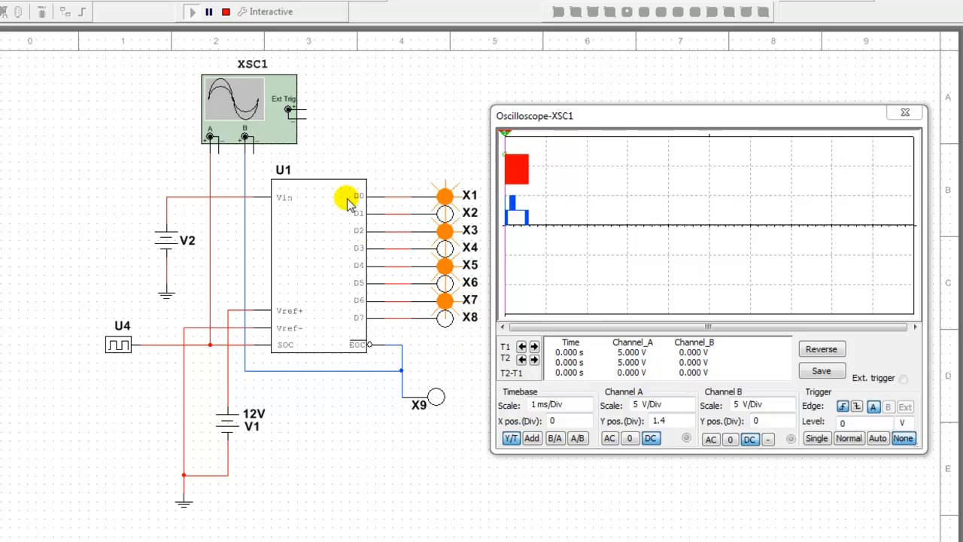
Step: Reduce the oscilloscope timebase scale to 1 us/Div and stop the simulation
{"action": "left_click", "coordinate": [581, 409]}
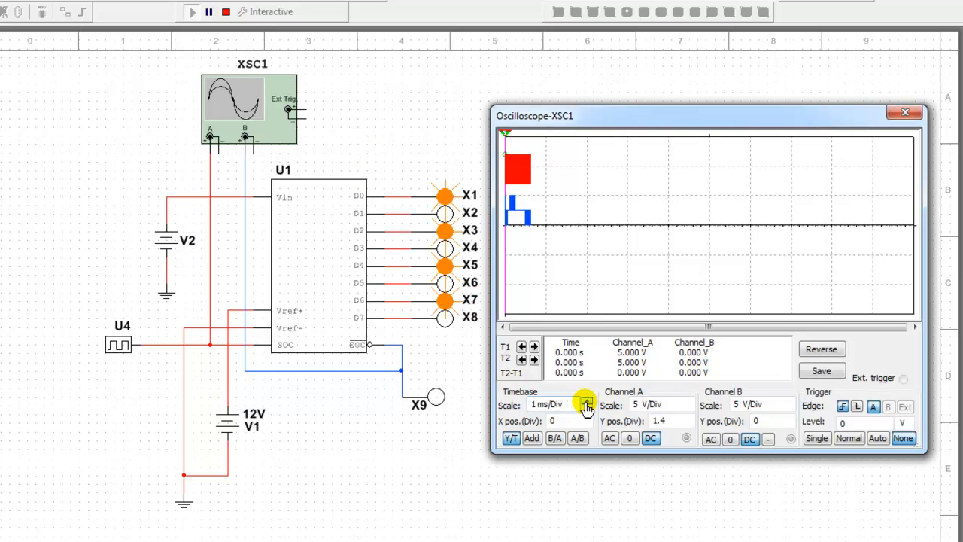
{"action": "left_click", "coordinate": [587, 411]}
{"action": "left_click", "coordinate": [587, 411]}
{"action": "left_click", "coordinate": [587, 411]}
{"action": "left_click", "coordinate": [587, 411]}
{"action": "left_click", "coordinate": [587, 410]}
{"action": "left_click", "coordinate": [587, 411]}
{"action": "left_click", "coordinate": [587, 411]}
{"action": "left_click", "coordinate": [587, 411]}
{"action": "left_click", "coordinate": [587, 411]}
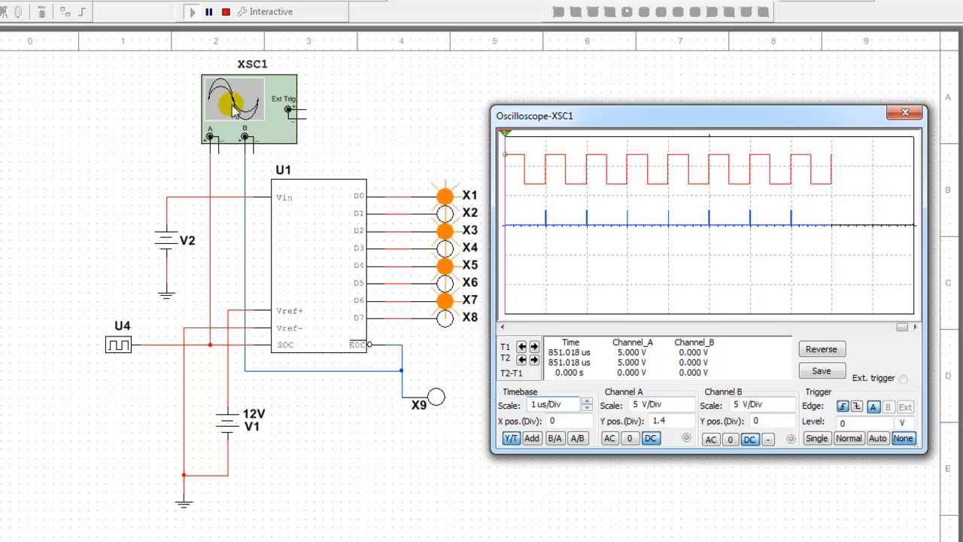
{"action": "left_click", "coordinate": [226, 11]}
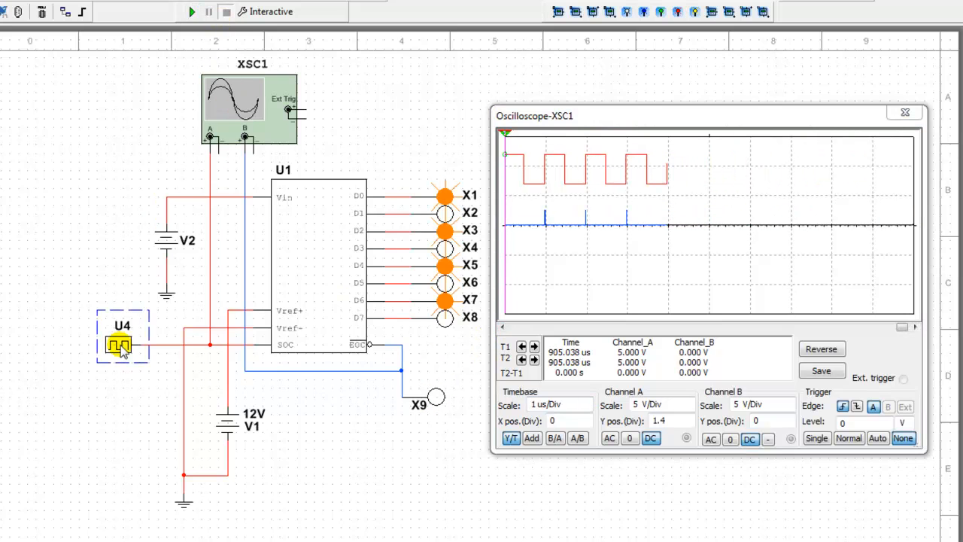
Step: Set the frequency of digital clock U4 to 100 MHz and start the simulation
{"action": "double_click", "coordinate": [119, 345]}
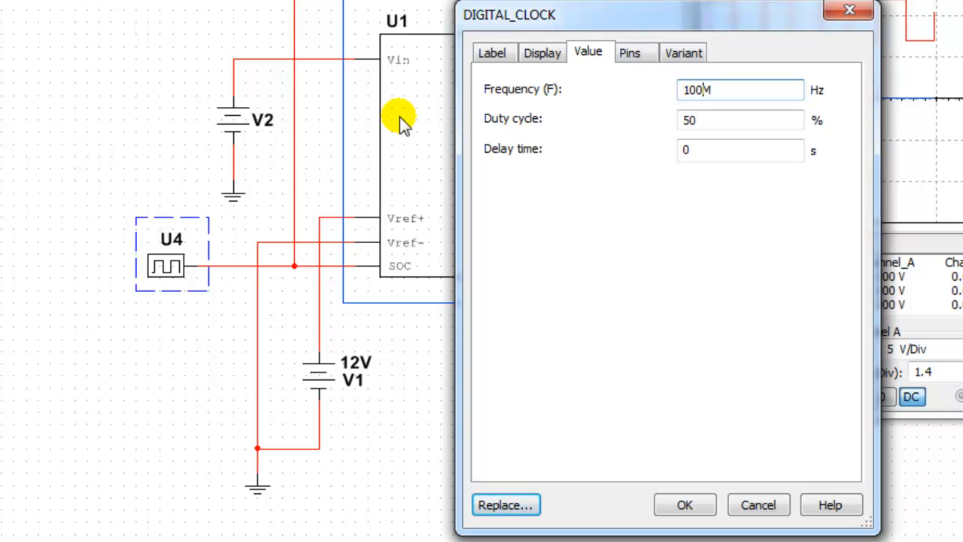
{"action": "left_click", "coordinate": [684, 503]}
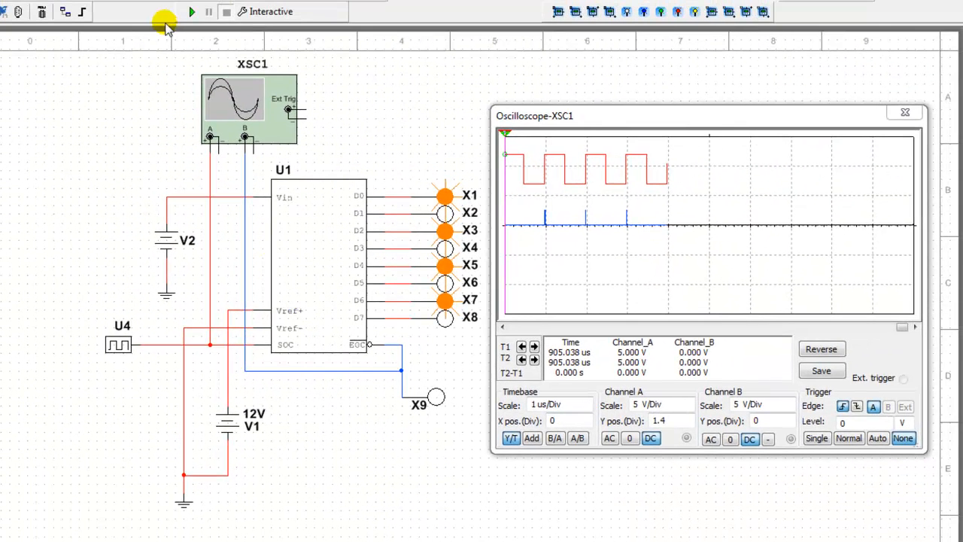
{"action": "left_click", "coordinate": [192, 12]}
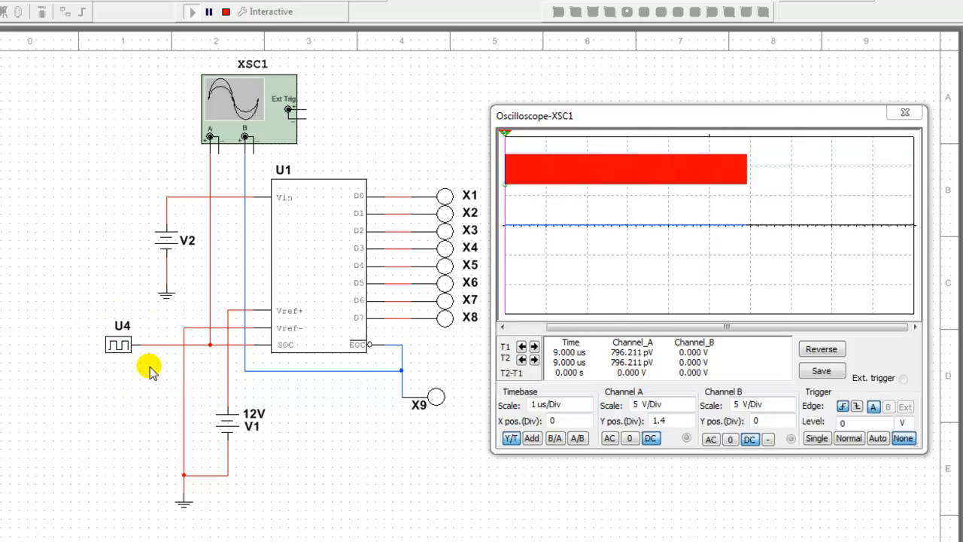
Step: Reduce the oscilloscope timebase scale stepwise to below 50 ns/Div while the simulation runs
{"action": "left_click", "coordinate": [587, 408]}
{"action": "left_click", "coordinate": [587, 409]}
{"action": "left_click", "coordinate": [587, 409]}
{"action": "left_click", "coordinate": [587, 409]}
{"action": "left_click", "coordinate": [587, 408]}
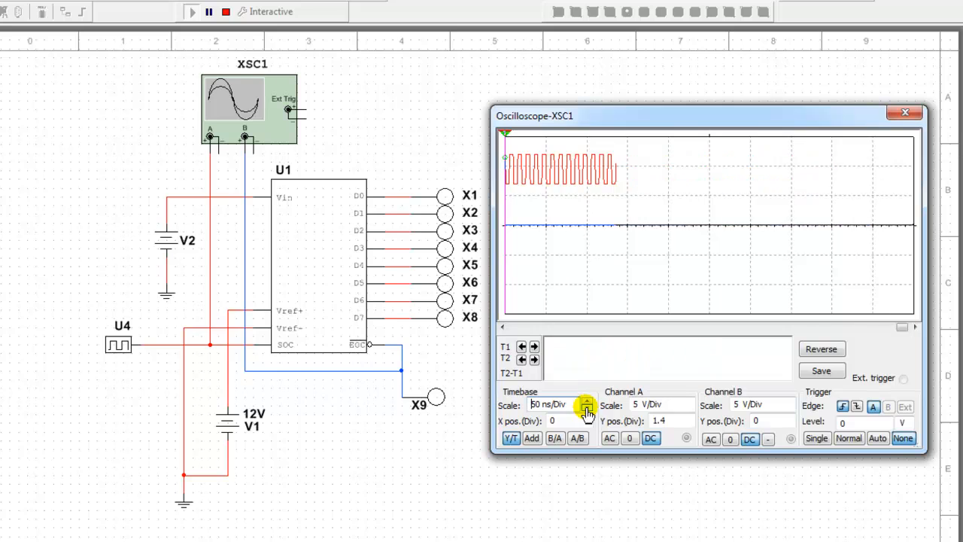
{"action": "left_click", "coordinate": [587, 410]}
{"action": "left_click", "coordinate": [587, 410]}
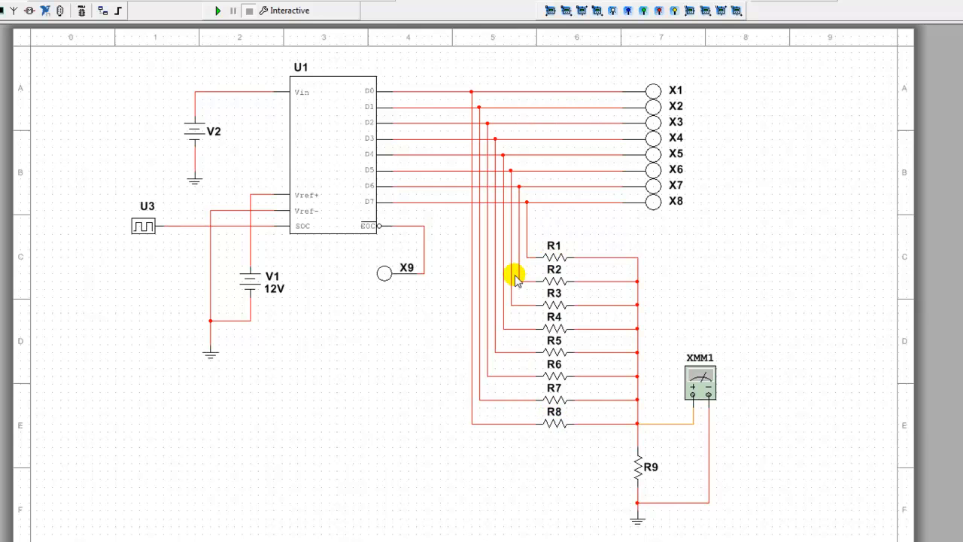
Step: Check the resistance values of resistors R1 and R8 in the weighted resistor network
{"action": "double_click", "coordinate": [559, 262]}
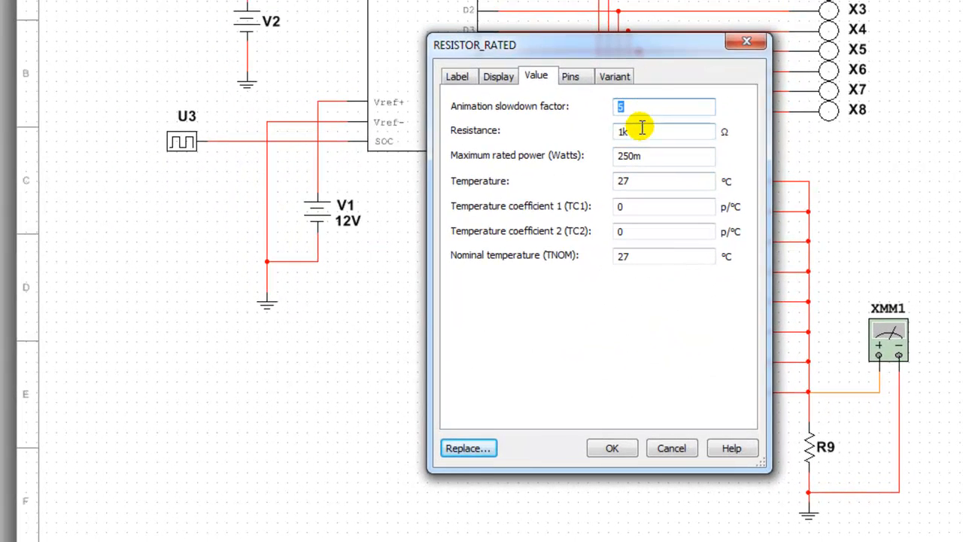
{"action": "left_click", "coordinate": [741, 45]}
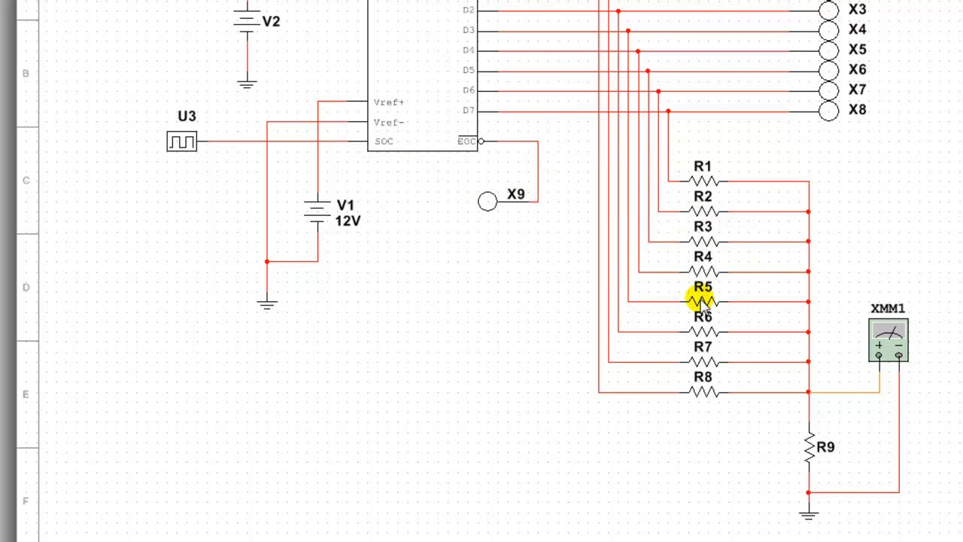
{"action": "double_click", "coordinate": [704, 393]}
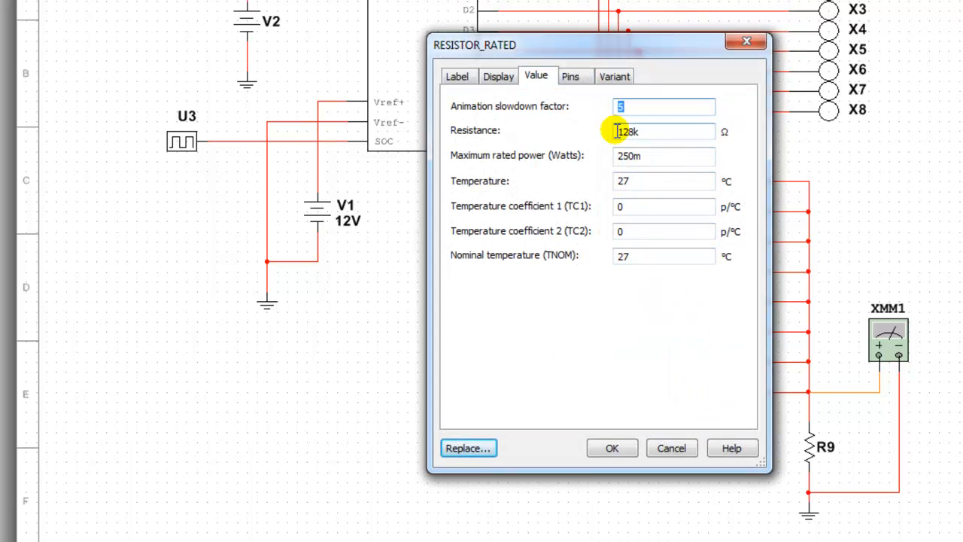
{"action": "left_click", "coordinate": [622, 448]}
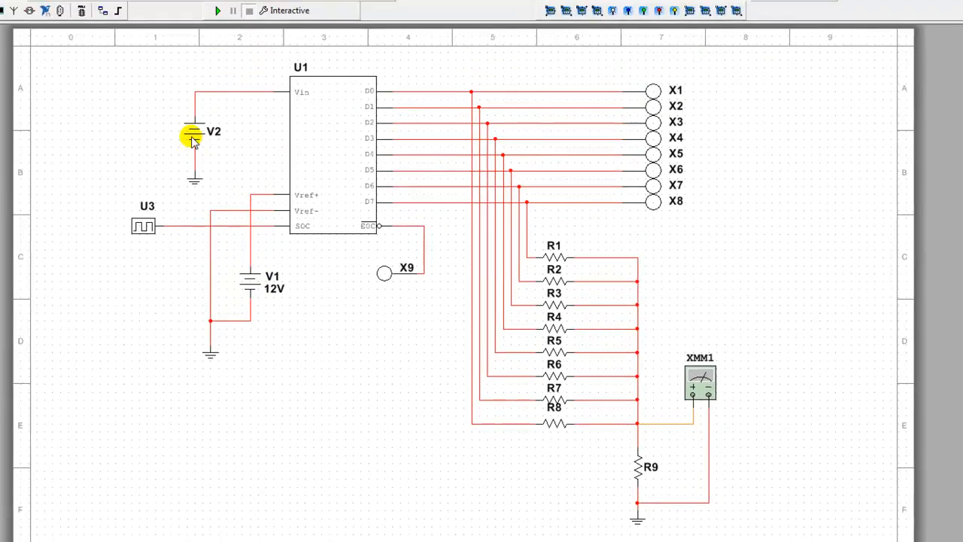
Step: Check the voltage of input source V2 and the frequency of digital clock U3
{"action": "double_click", "coordinate": [193, 142]}
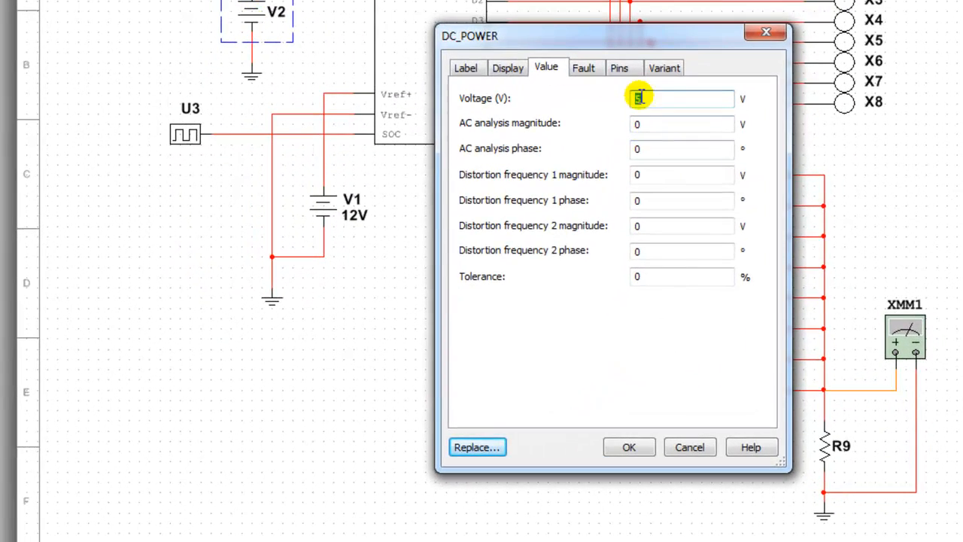
{"action": "left_click", "coordinate": [629, 447]}
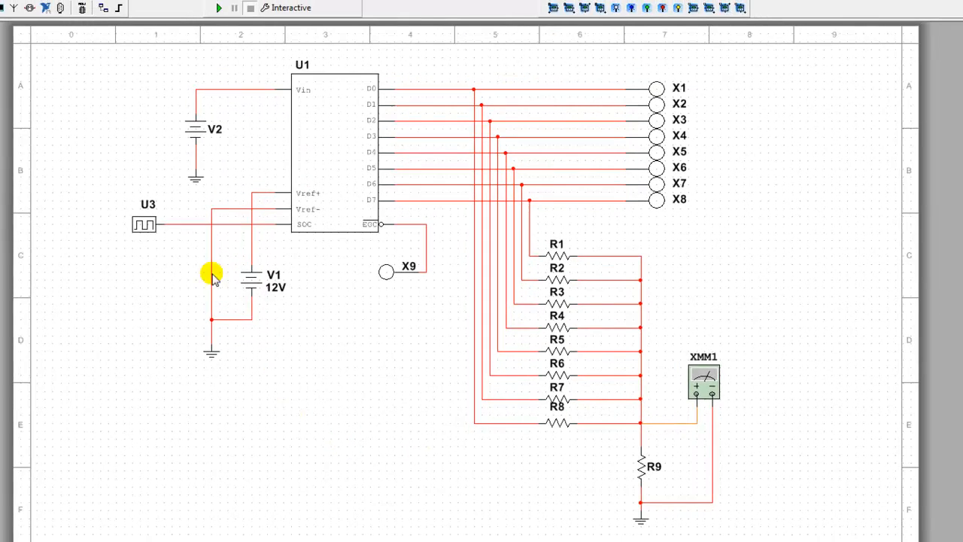
{"action": "double_click", "coordinate": [149, 230]}
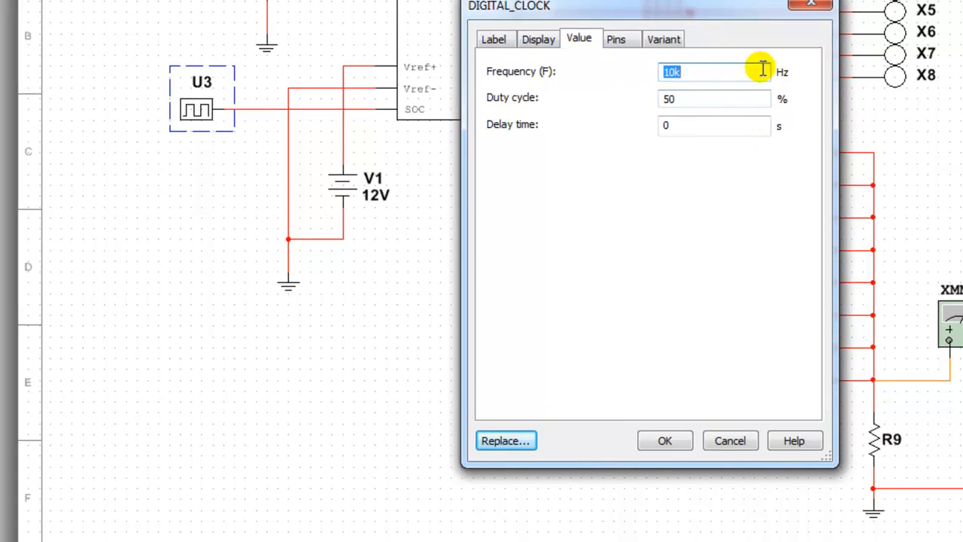
{"action": "left_click", "coordinate": [665, 441]}
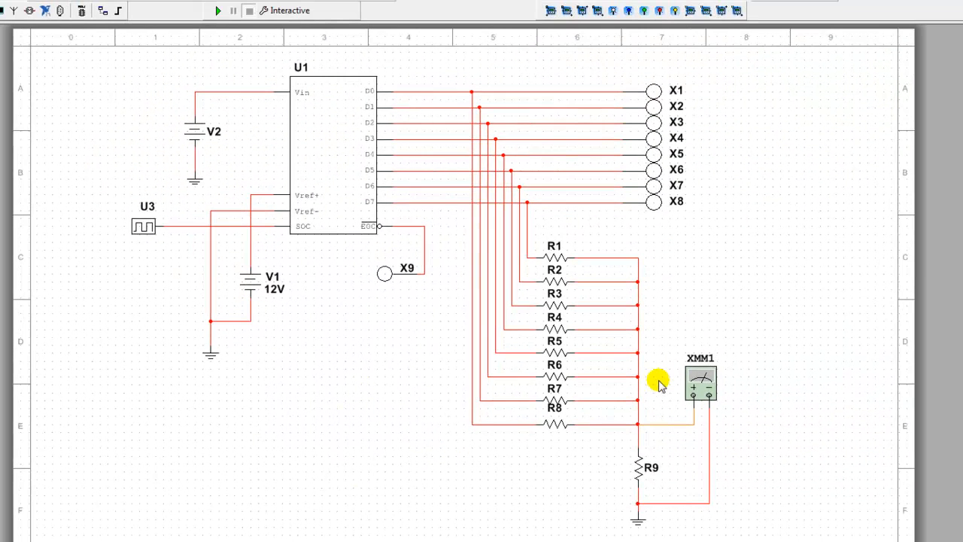
Step: Open multimeter XMM1 and run the simulation to read the resistor network's output voltage, stopping it after the reading
{"action": "double_click", "coordinate": [698, 380]}
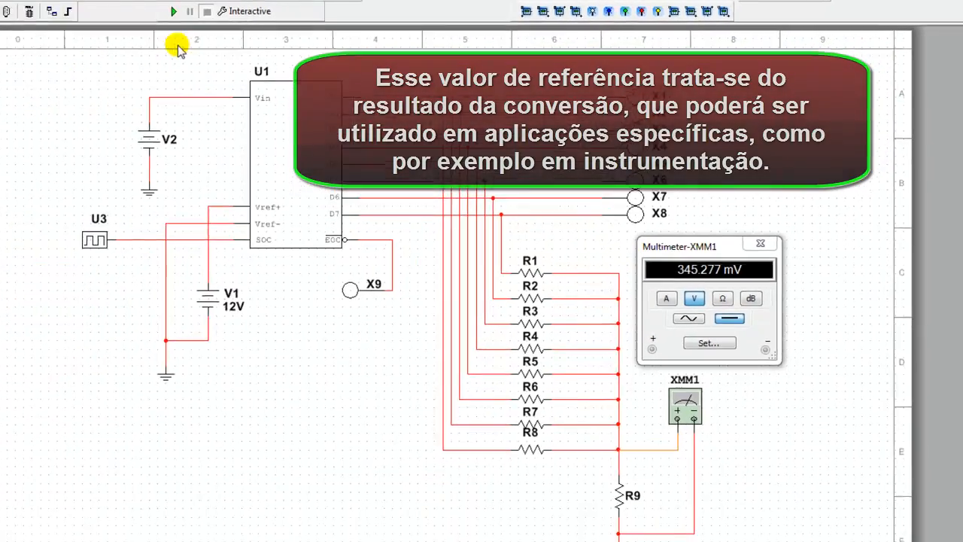
{"action": "key", "text": "F5"}
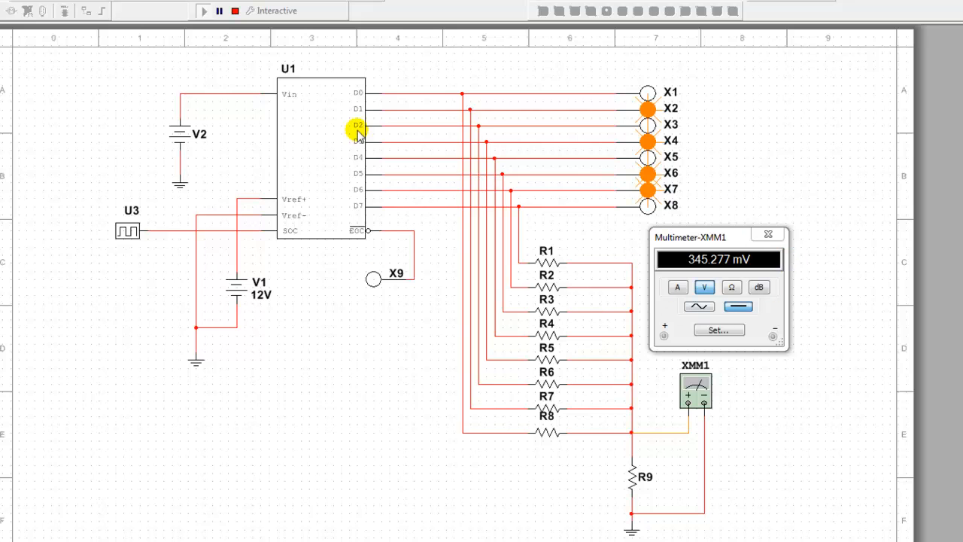
{"action": "left_click", "coordinate": [234, 11]}
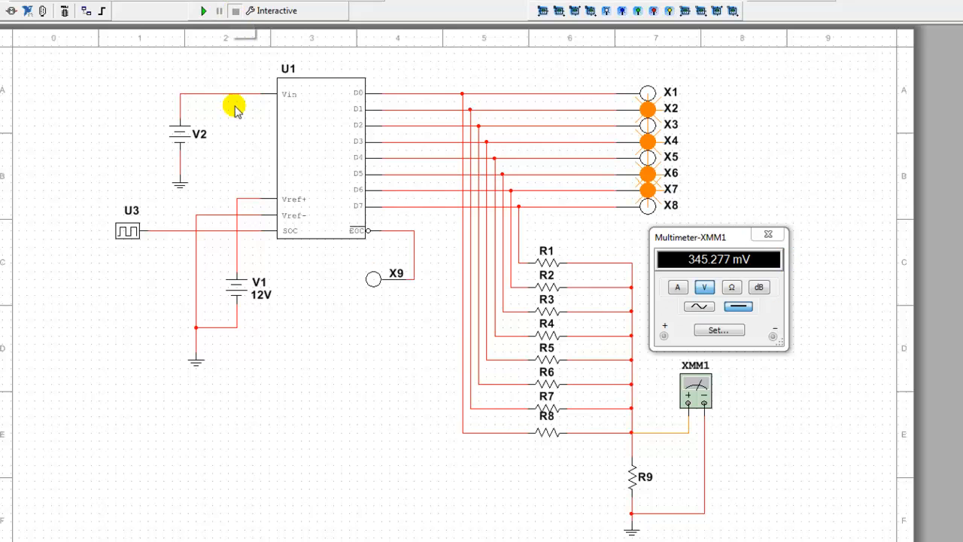
Step: Set the voltage of input source V2 to 11 V and run the simulation, stopping it after the reading
{"action": "double_click", "coordinate": [181, 136]}
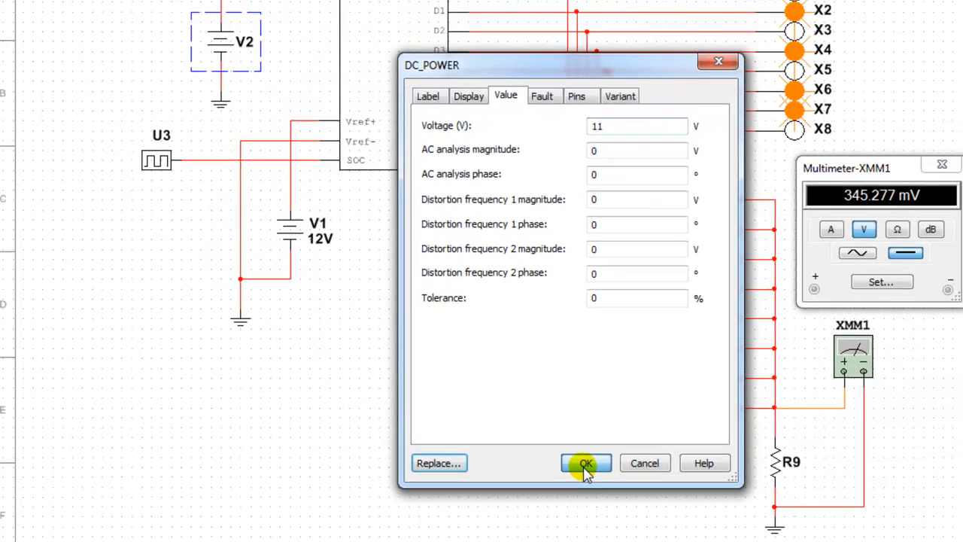
{"action": "left_click", "coordinate": [670, 452]}
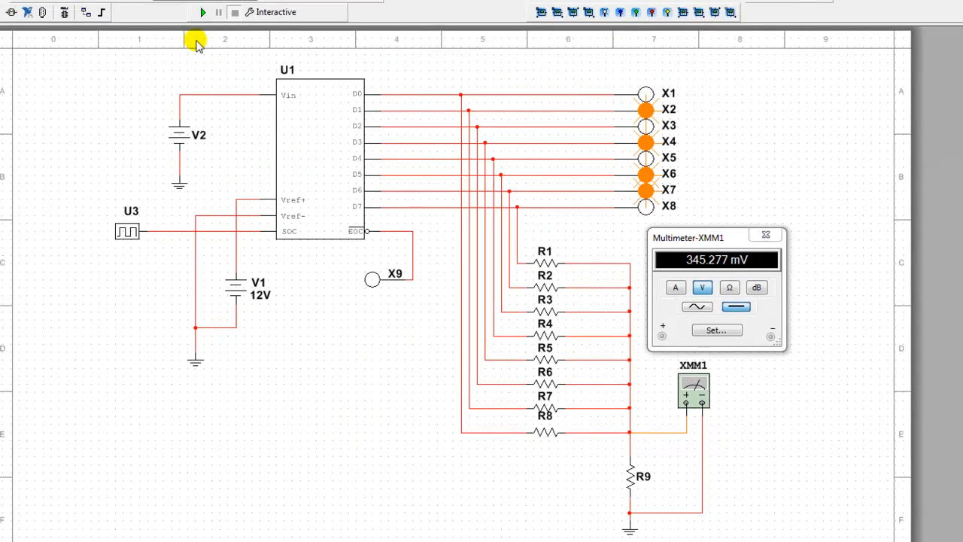
{"action": "key", "text": "F5"}
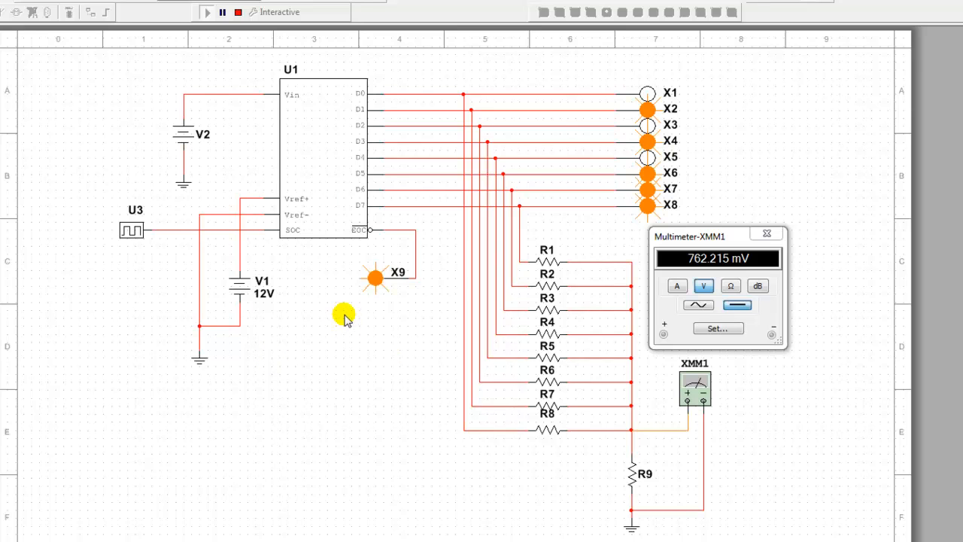
{"action": "left_click", "coordinate": [238, 13]}
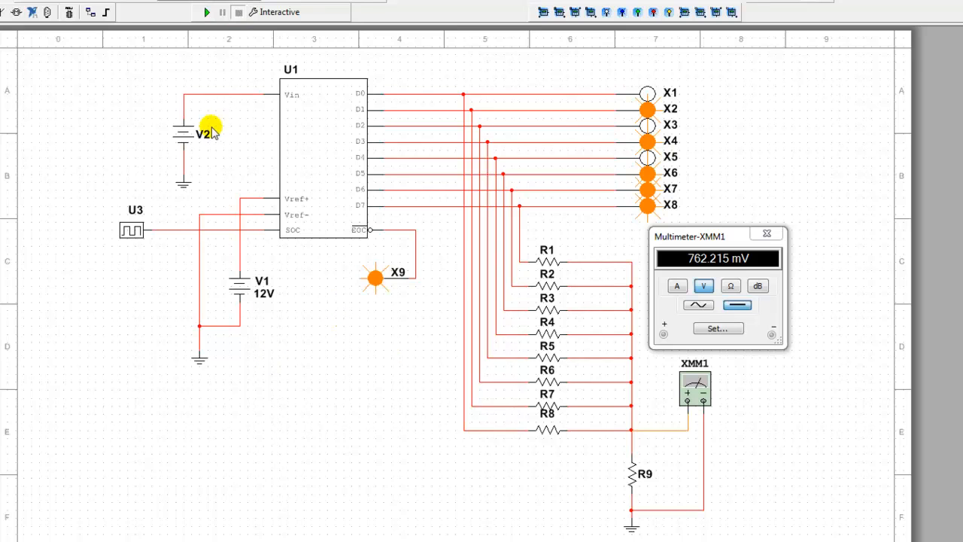
Step: Set the voltage of input source V2 to 12 V and run the simulation, stopping it after the reading
{"action": "double_click", "coordinate": [186, 128]}
{"action": "type", "text": "11"}
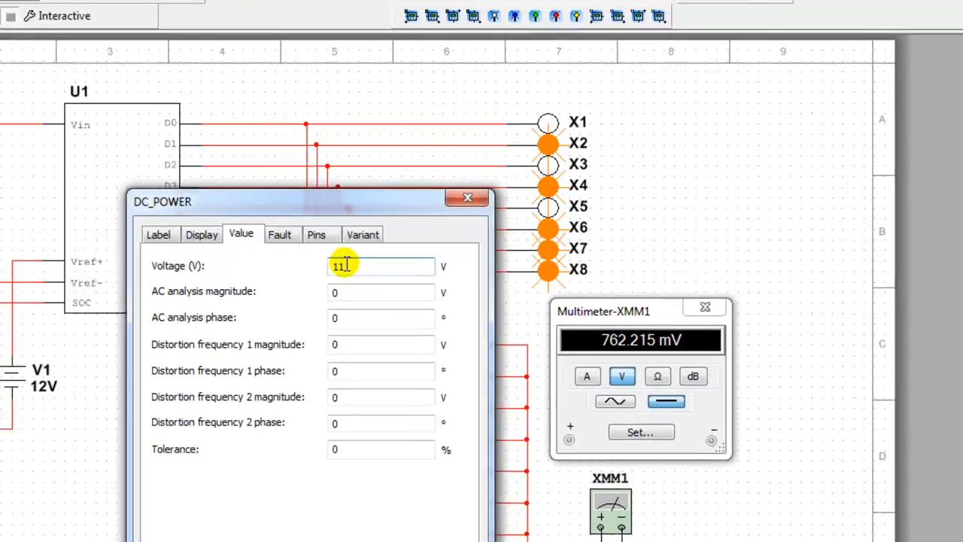
{"action": "left_click_drag", "start_coordinate": [344, 265], "coordinate": [293, 266]}
{"action": "type", "text": "12"}
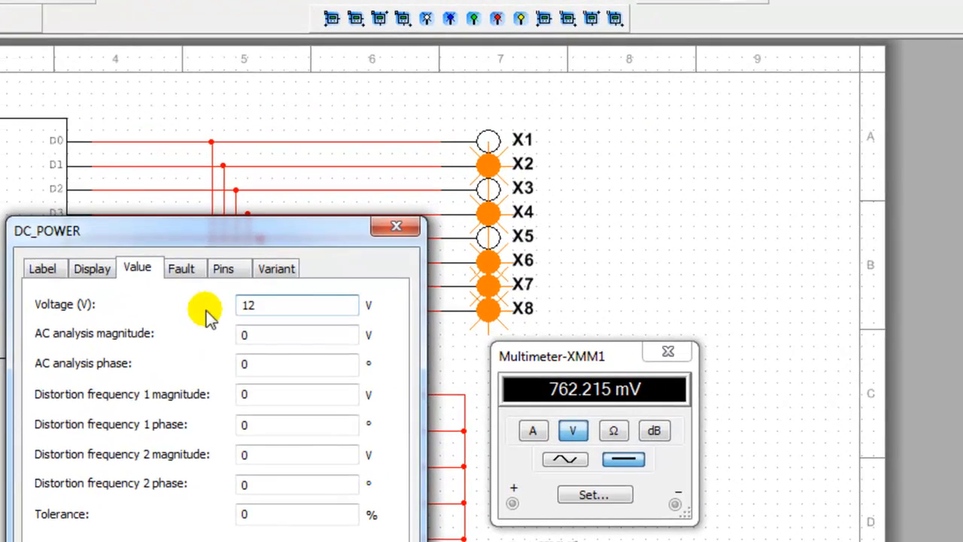
{"action": "left_click", "coordinate": [381, 538]}
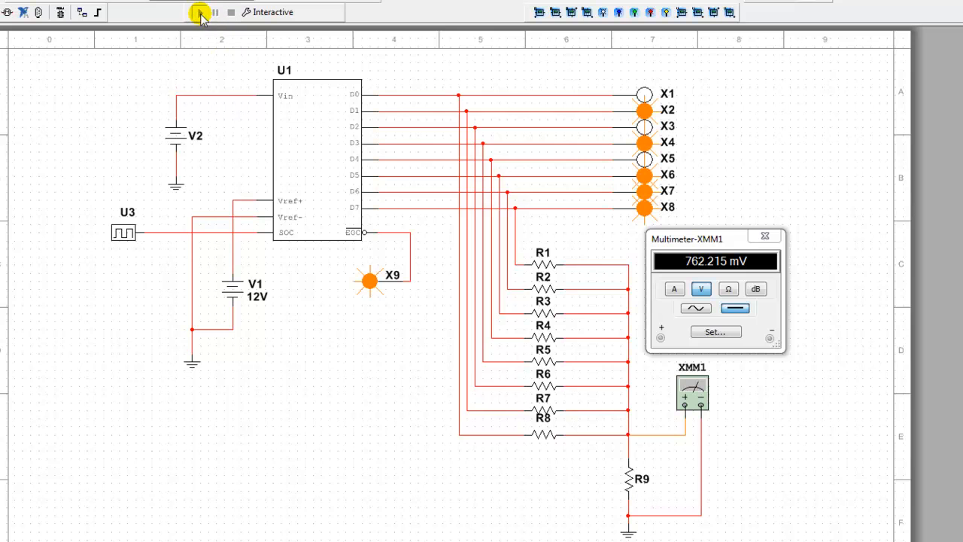
{"action": "left_click", "coordinate": [200, 13]}
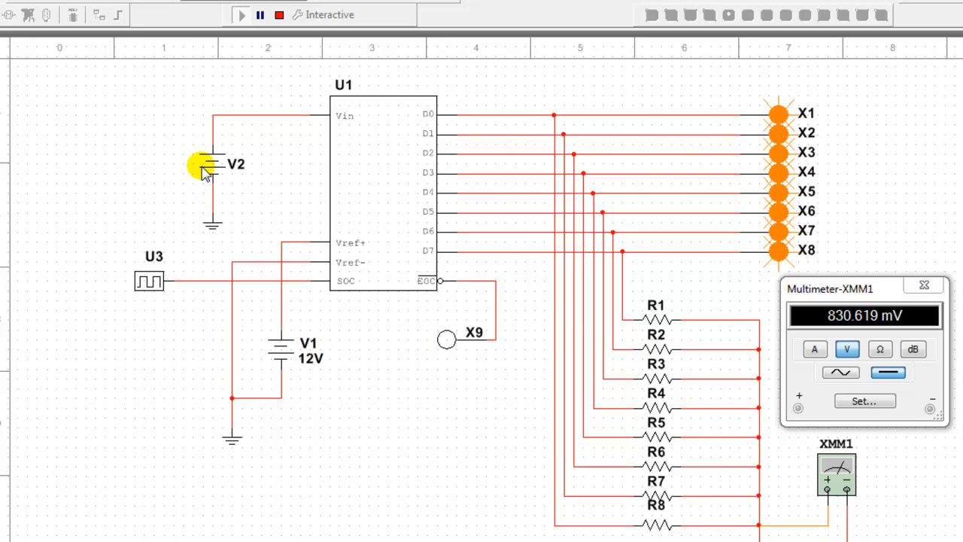
{"action": "left_click", "coordinate": [279, 14]}
Step: Set the voltage of input source V2 to 15 V and start the simulation
{"action": "double_click", "coordinate": [212, 170]}
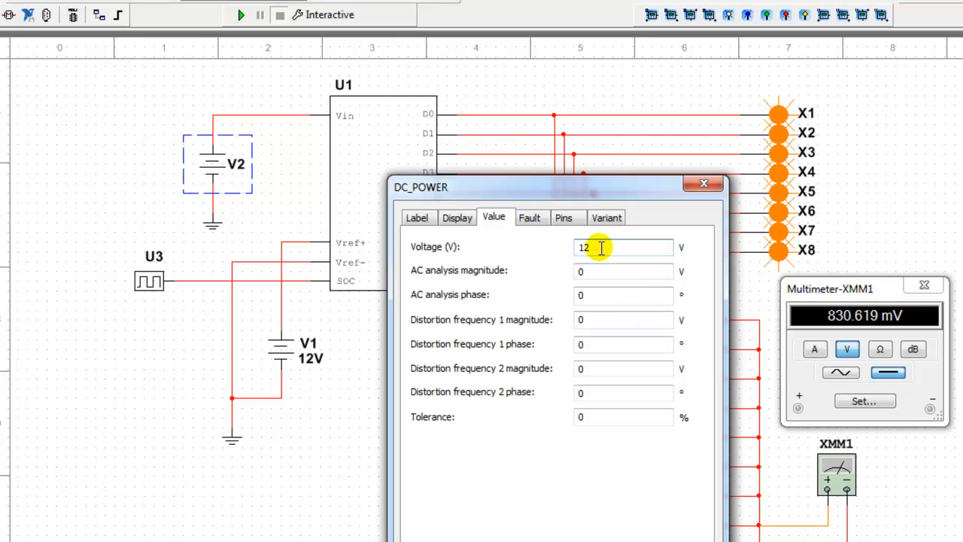
{"action": "left_click_drag", "start_coordinate": [601, 248], "coordinate": [566, 254]}
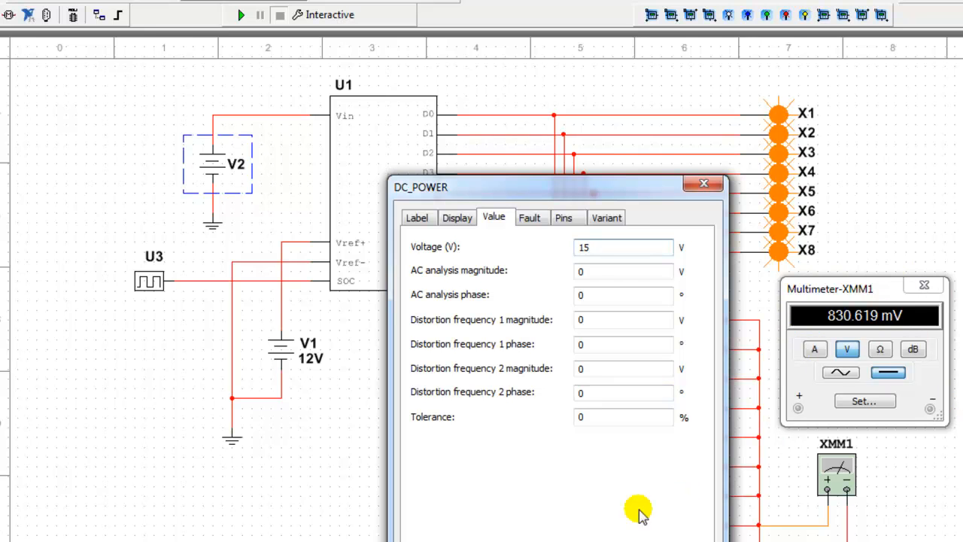
{"action": "key", "text": "Return"}
{"action": "left_click", "coordinate": [239, 14]}
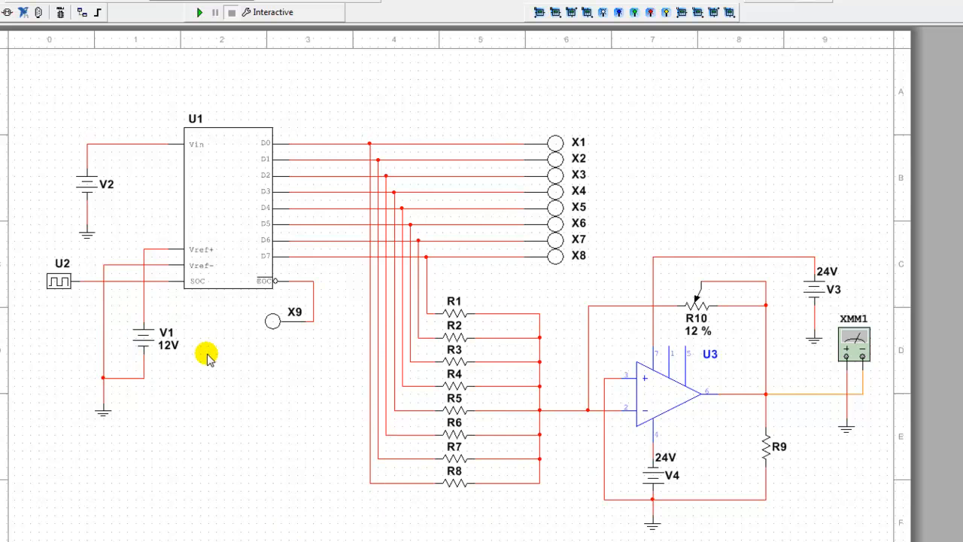
Step: Check the frequency of clock U2 and the voltage of input source V2 in the op-amp circuit
{"action": "left_click", "coordinate": [59, 282]}
{"action": "double_click", "coordinate": [71, 342]}
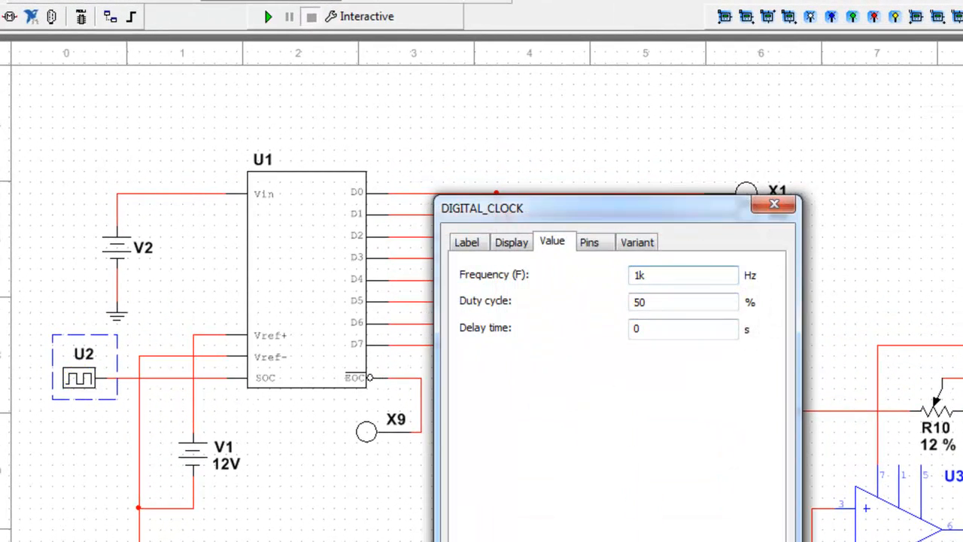
{"action": "key", "text": "Escape"}
{"action": "double_click", "coordinate": [110, 244]}
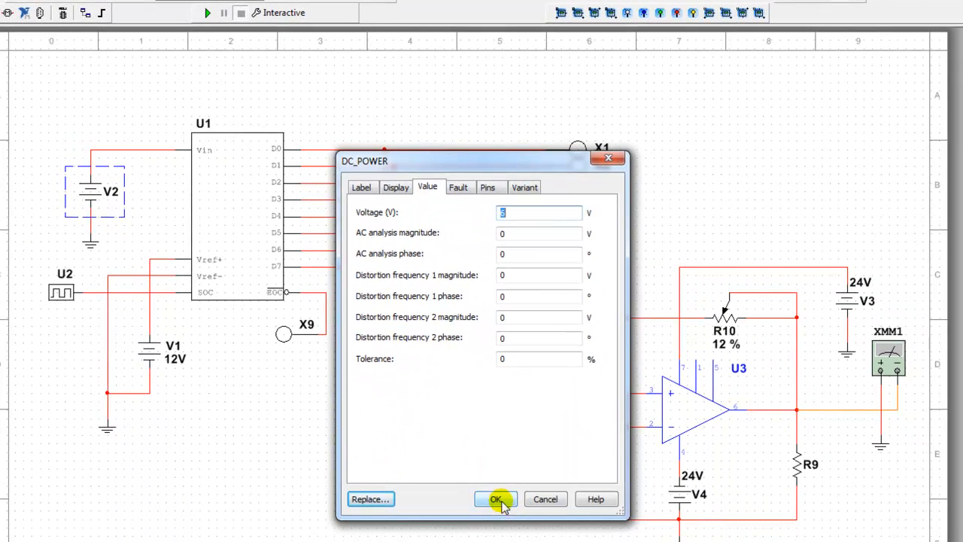
{"action": "left_click", "coordinate": [498, 500]}
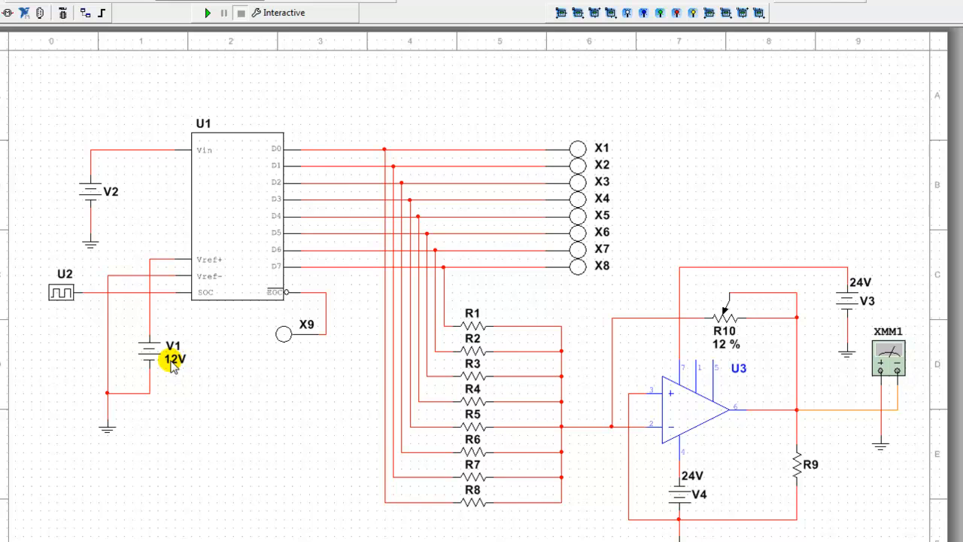
{"action": "double_click", "coordinate": [89, 190]}
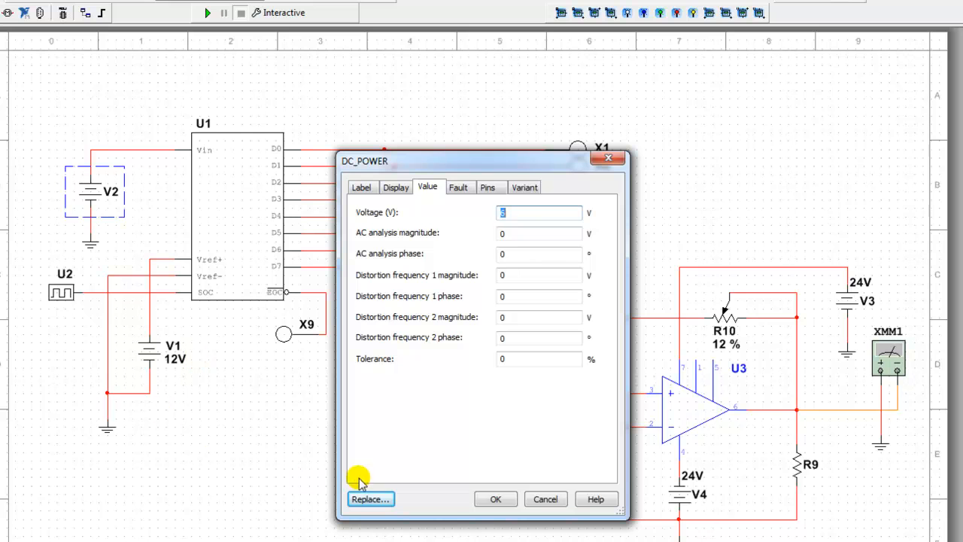
{"action": "left_click", "coordinate": [606, 160]}
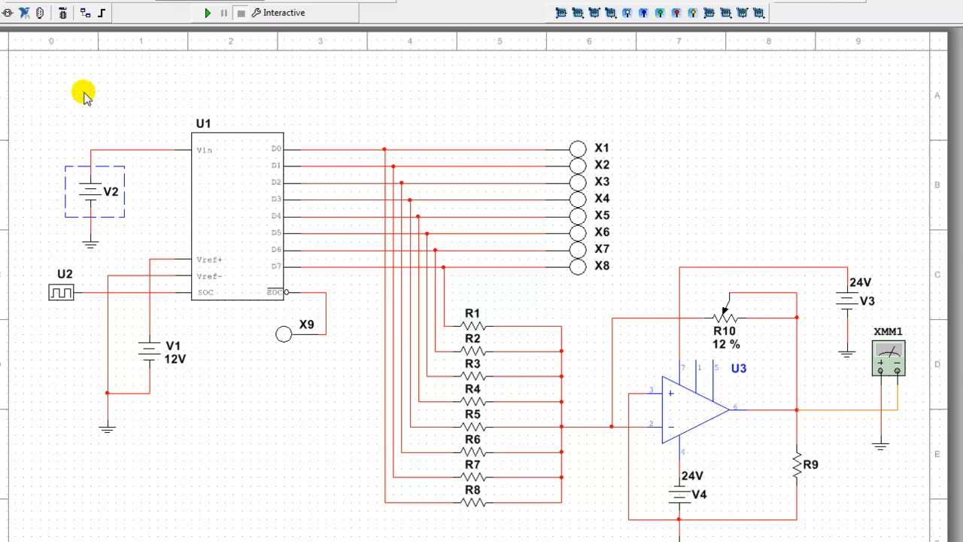
{"action": "double_click", "coordinate": [91, 192]}
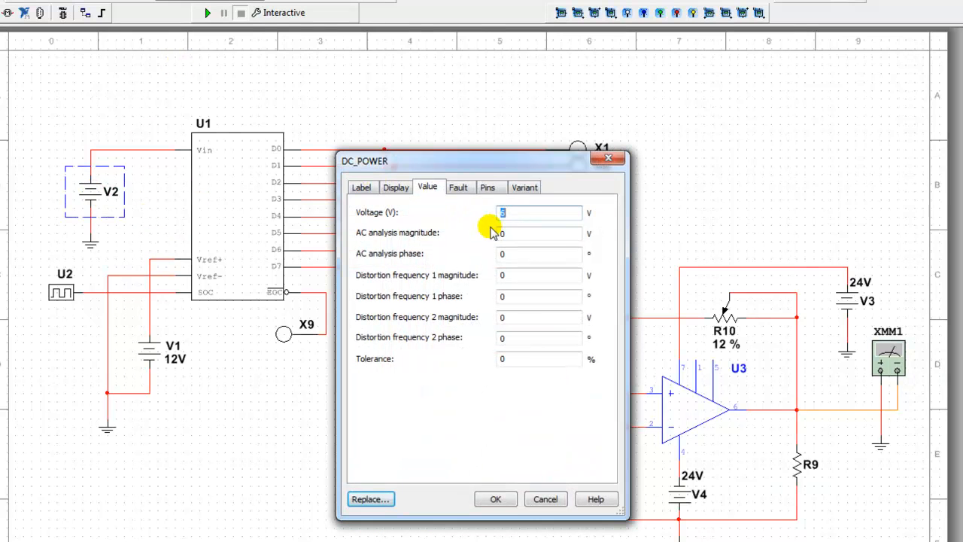
{"action": "left_click", "coordinate": [495, 501]}
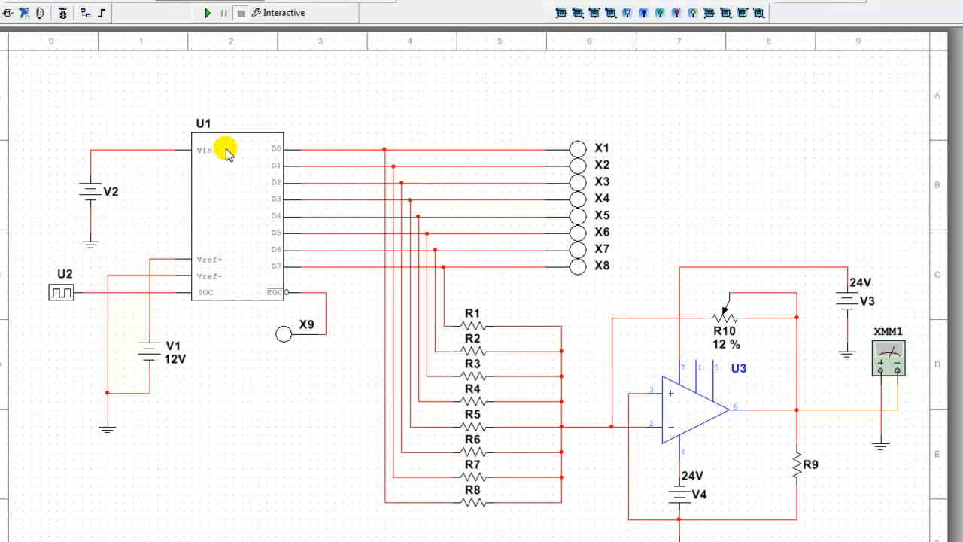
Step: Start the simulation of the op-amp circuit and open multimeter XMM1 to read the output voltage
{"action": "left_click", "coordinate": [207, 13]}
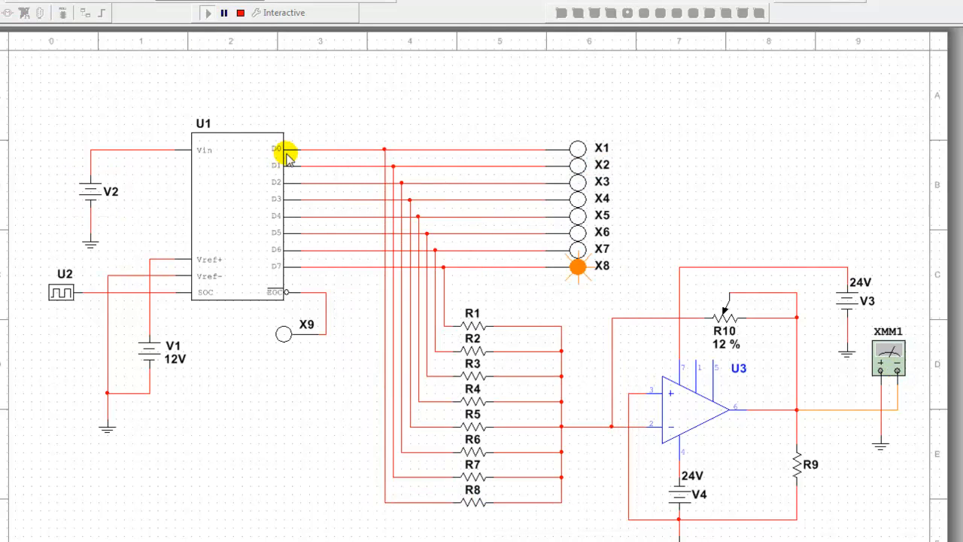
{"action": "double_click", "coordinate": [890, 367]}
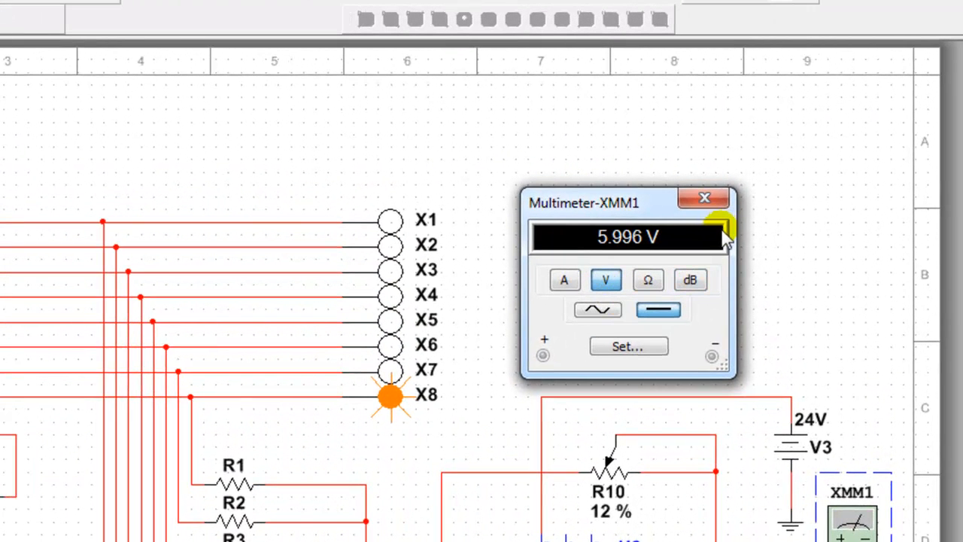
Step: Vary potentiometer R10 to 14 % and 11 % while the simulation runs, and return it to 12 %
{"action": "mouse_move", "coordinate": [591, 489]}
{"action": "mouse_move", "coordinate": [628, 510]}
{"action": "left_click", "coordinate": [422, 501]}
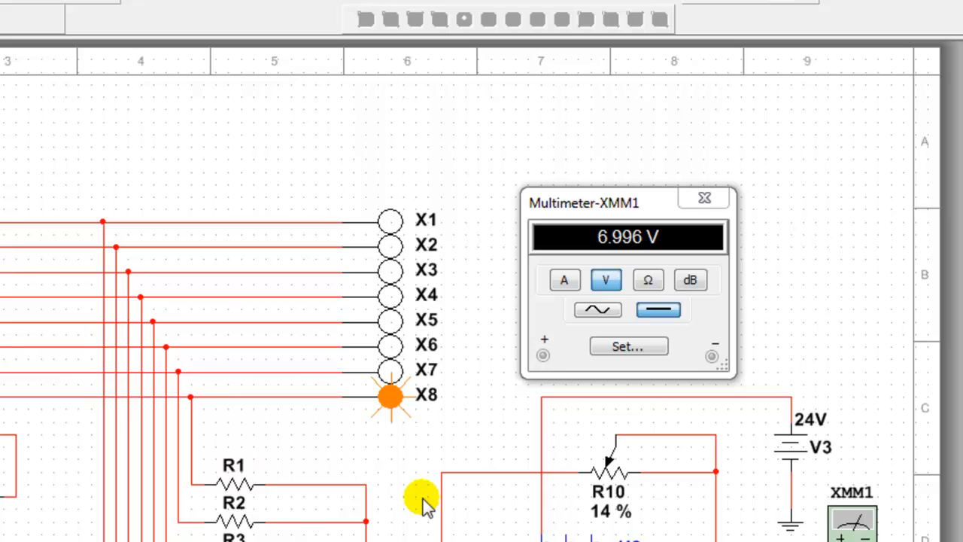
{"action": "mouse_move", "coordinate": [636, 452]}
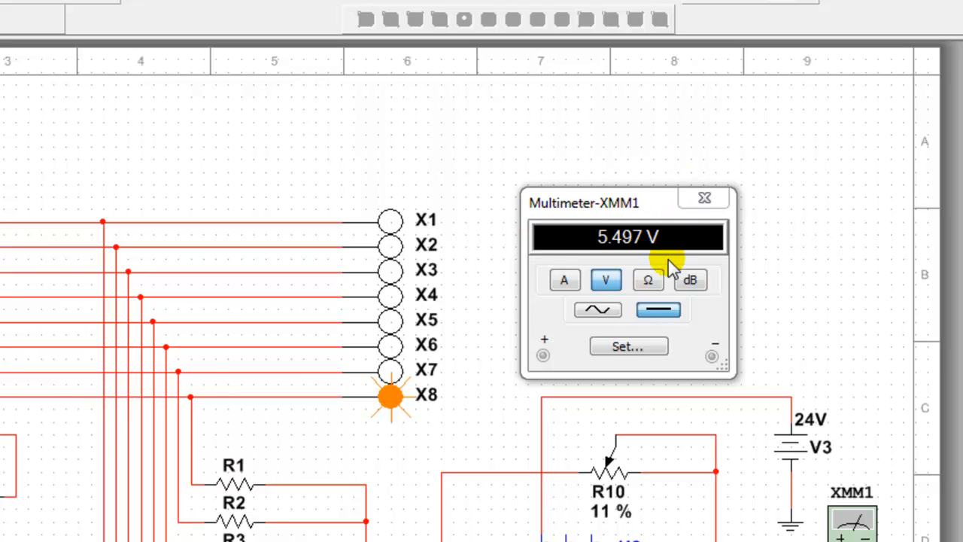
{"action": "key", "text": "a"}
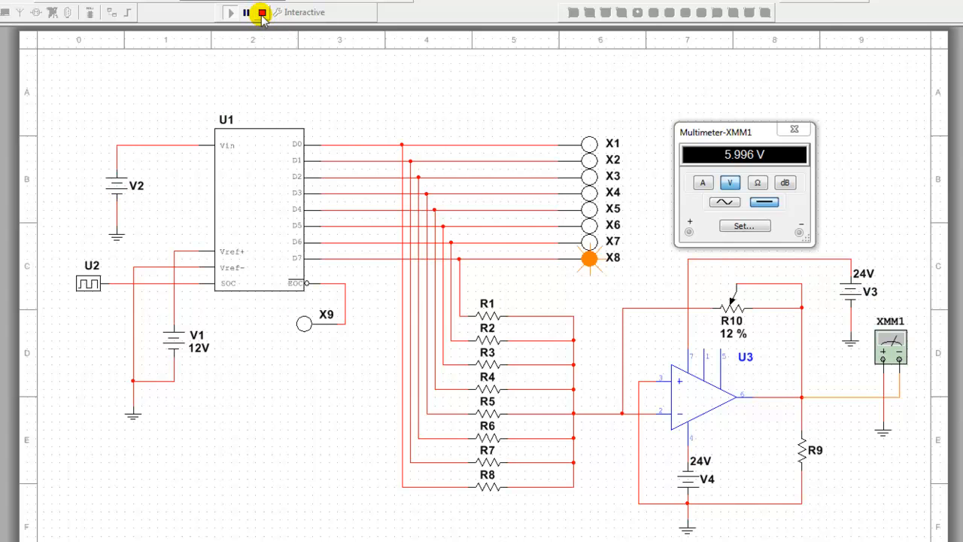
Step: Set the voltage of input source V2 to 1 V and run the simulation to read the output
{"action": "double_click", "coordinate": [115, 185]}
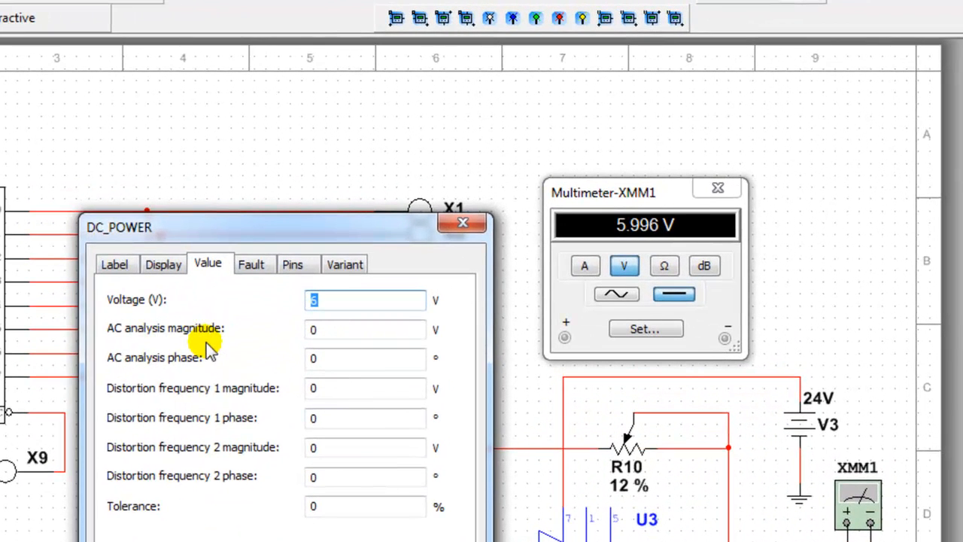
{"action": "type", "text": "1"}
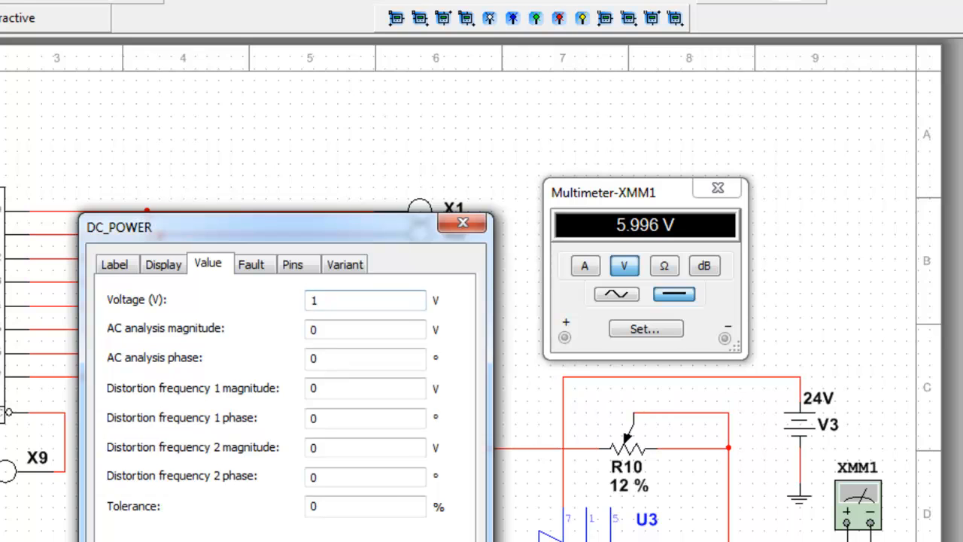
{"action": "key", "text": "Return"}
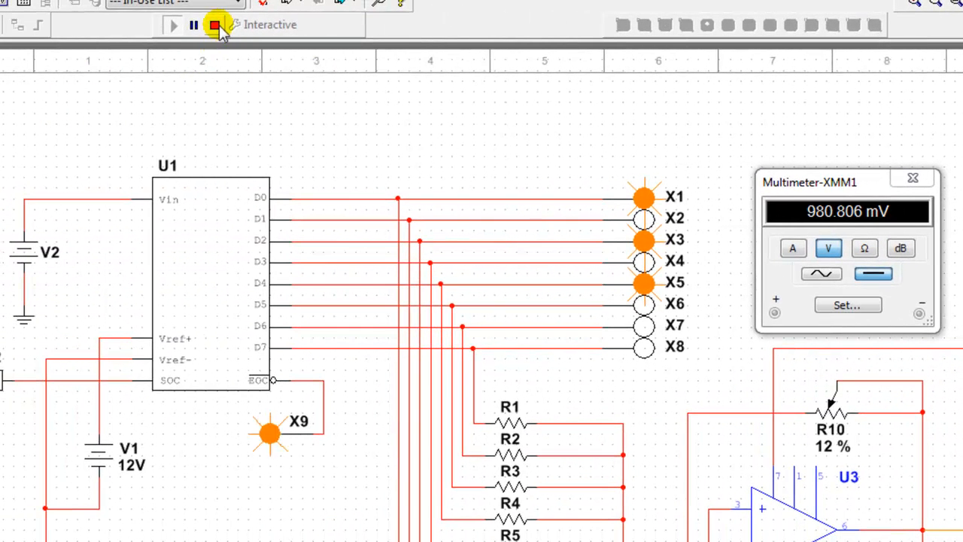
Step: Stop the simulation, set the voltage of input source V2 to 12 V and run it again
{"action": "left_click", "coordinate": [216, 25]}
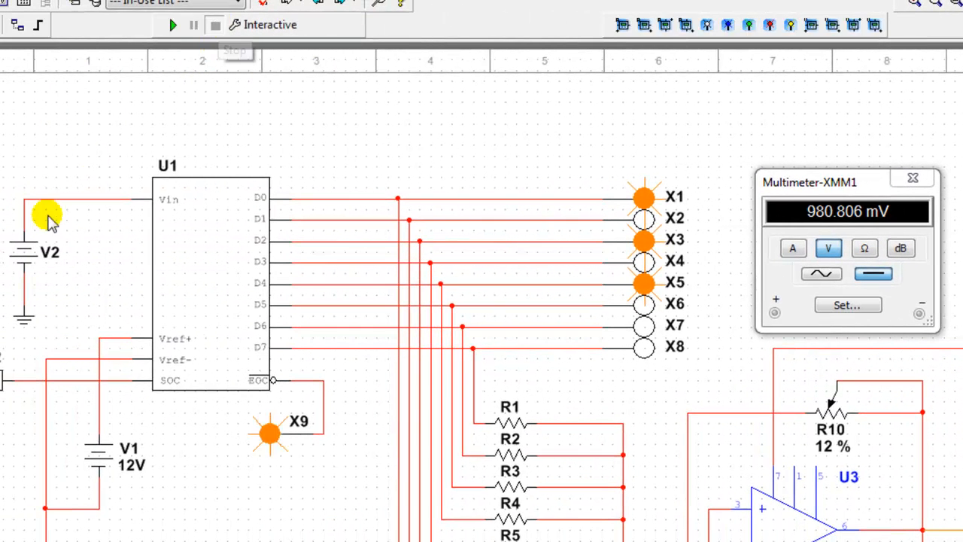
{"action": "double_click", "coordinate": [12, 255]}
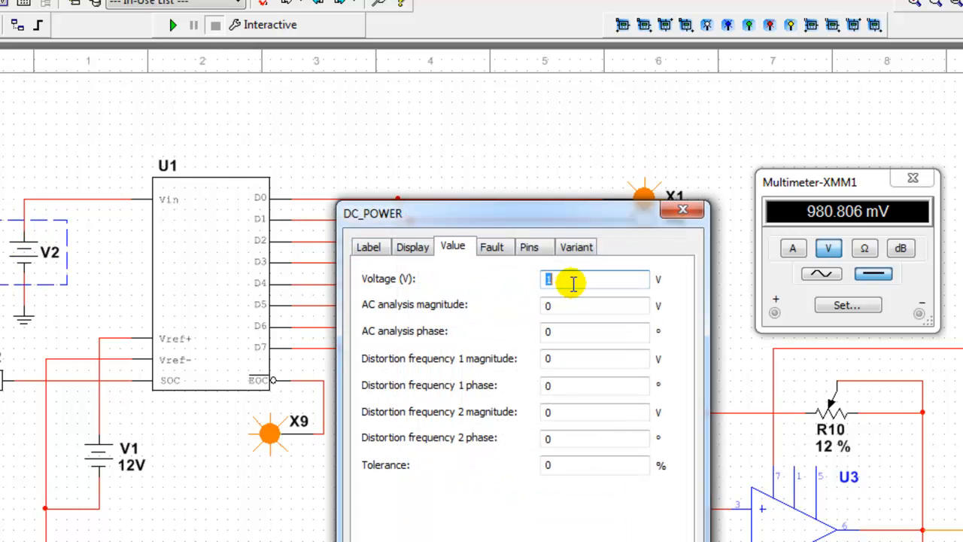
{"action": "type", "text": "2"}
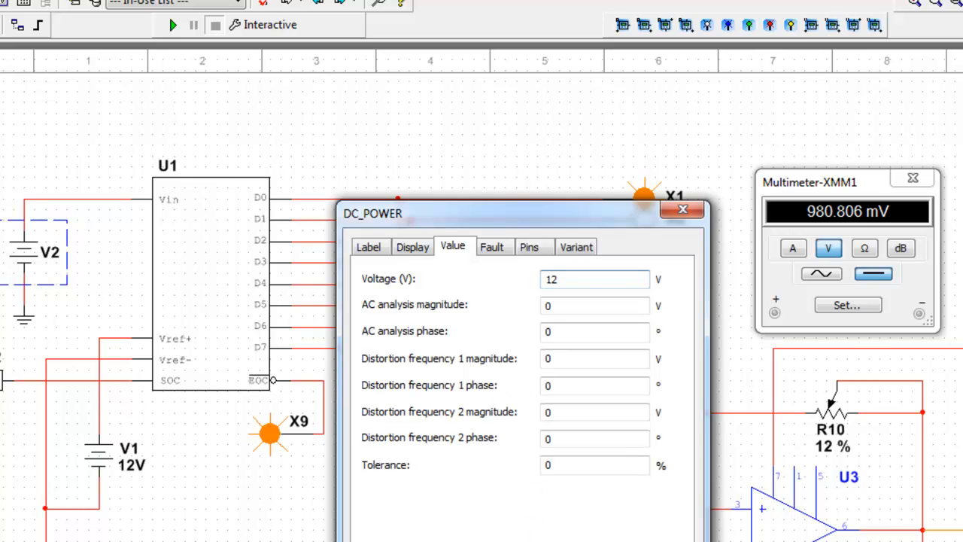
{"action": "key", "text": "Return"}
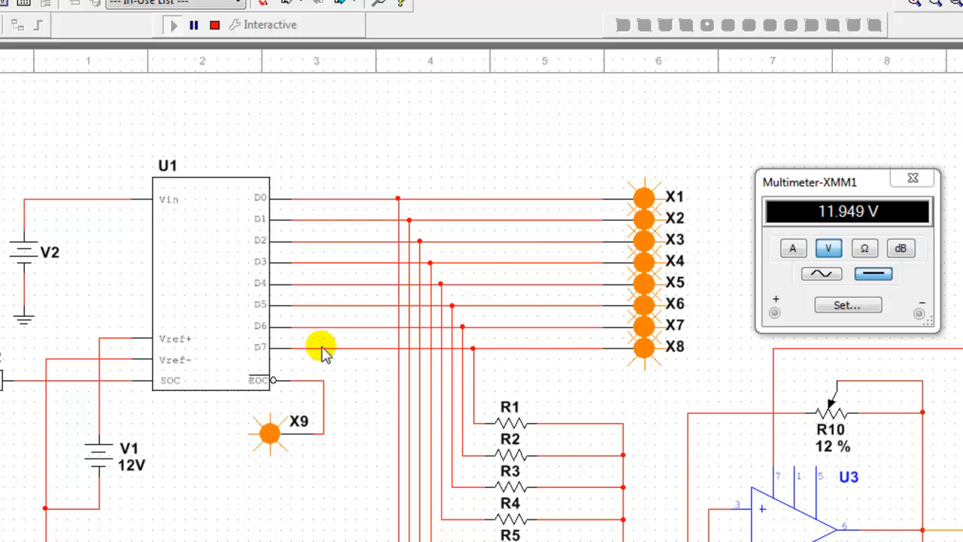
Step: Stop the simulation, raise the voltage of input source V2 to 16 V and restart it
{"action": "left_click", "coordinate": [215, 26]}
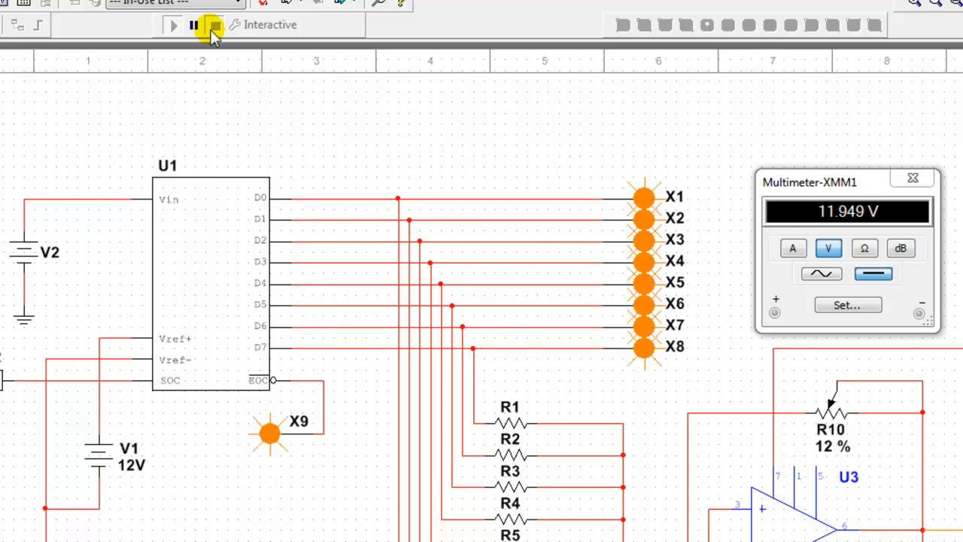
{"action": "double_click", "coordinate": [29, 255]}
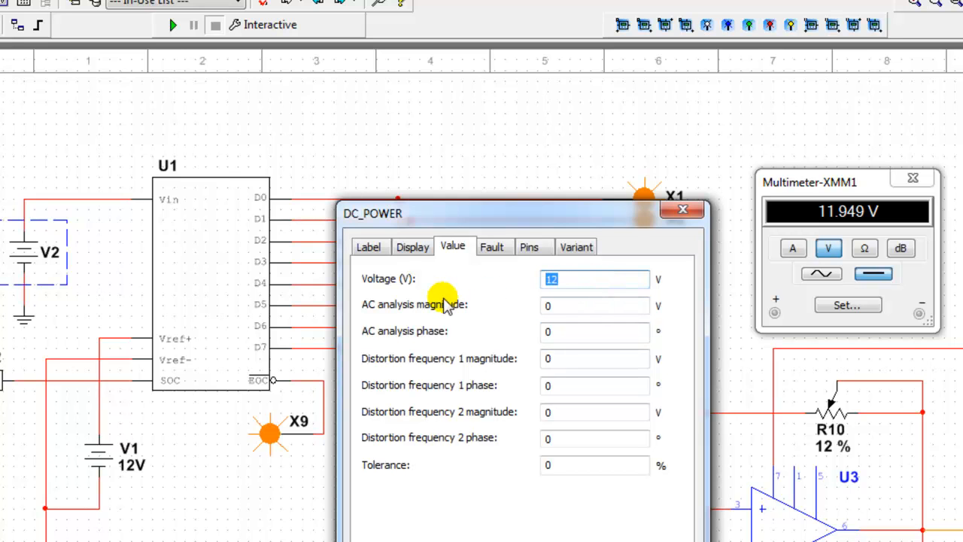
{"action": "type", "text": "1"}
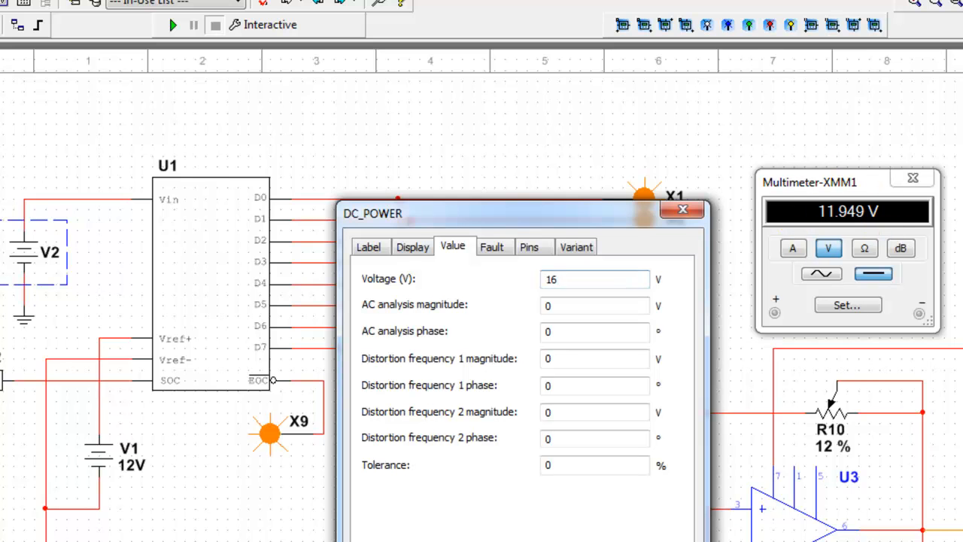
{"action": "key", "text": "Return"}
{"action": "left_click", "coordinate": [172, 27]}
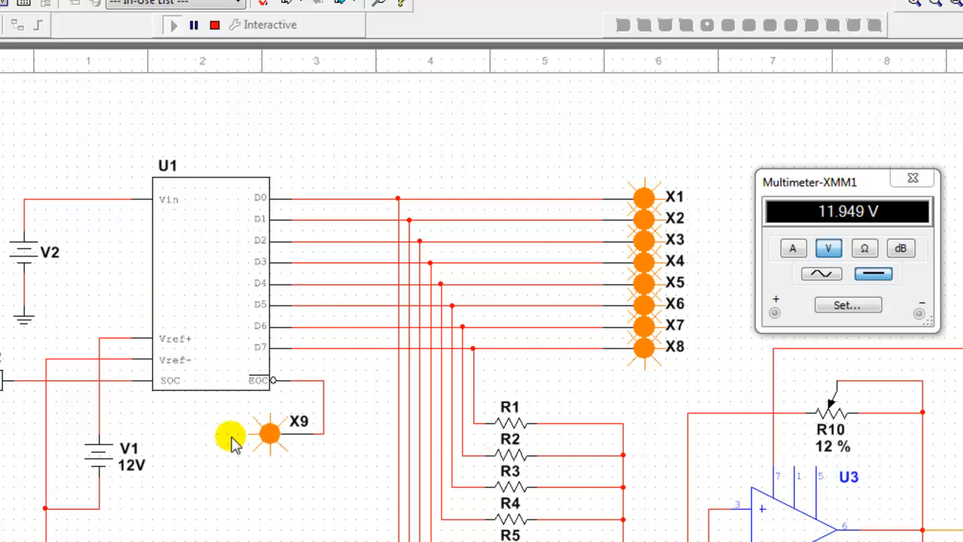
Step: Stop the simulation, lower the voltage of input source V2 to 8 V and start it again
{"action": "left_click", "coordinate": [214, 25]}
{"action": "double_click", "coordinate": [28, 251]}
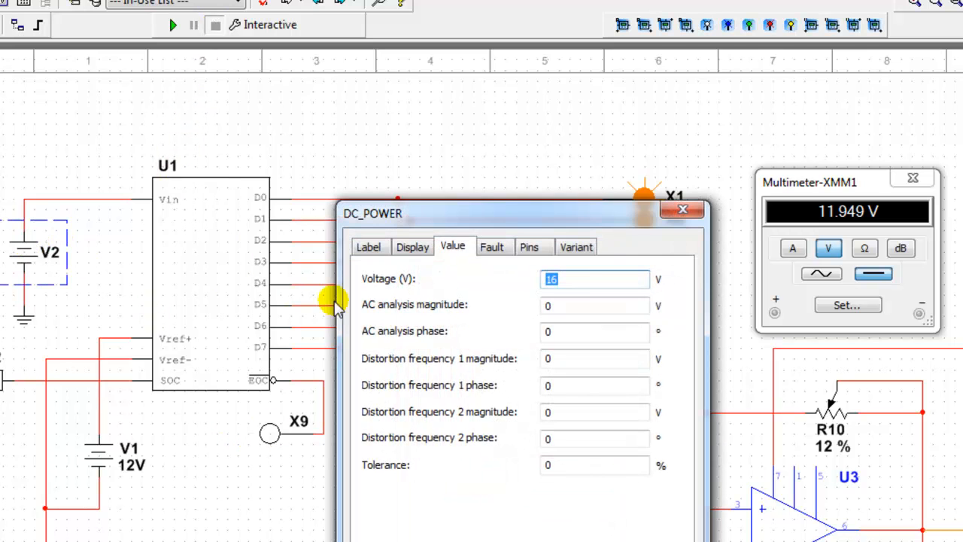
{"action": "type", "text": "8"}
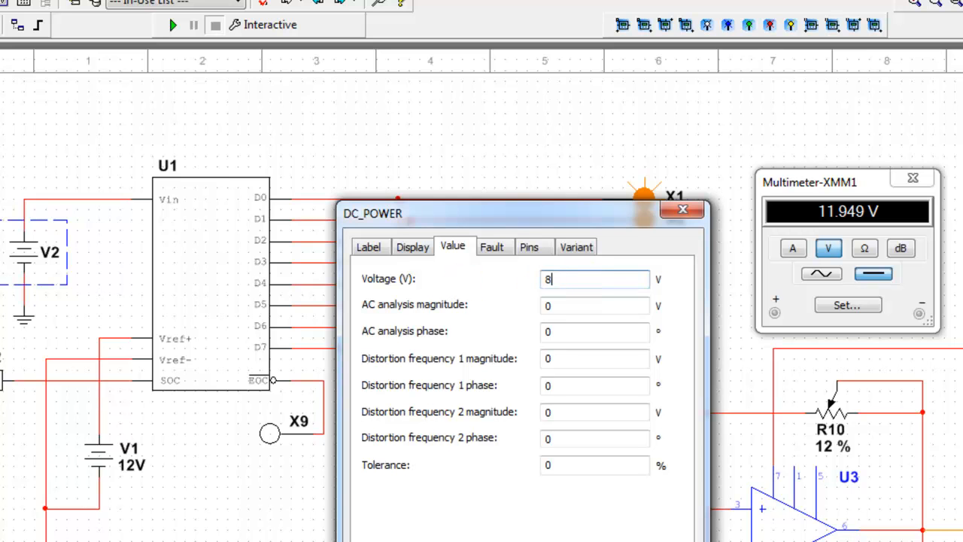
{"action": "key", "text": "Return"}
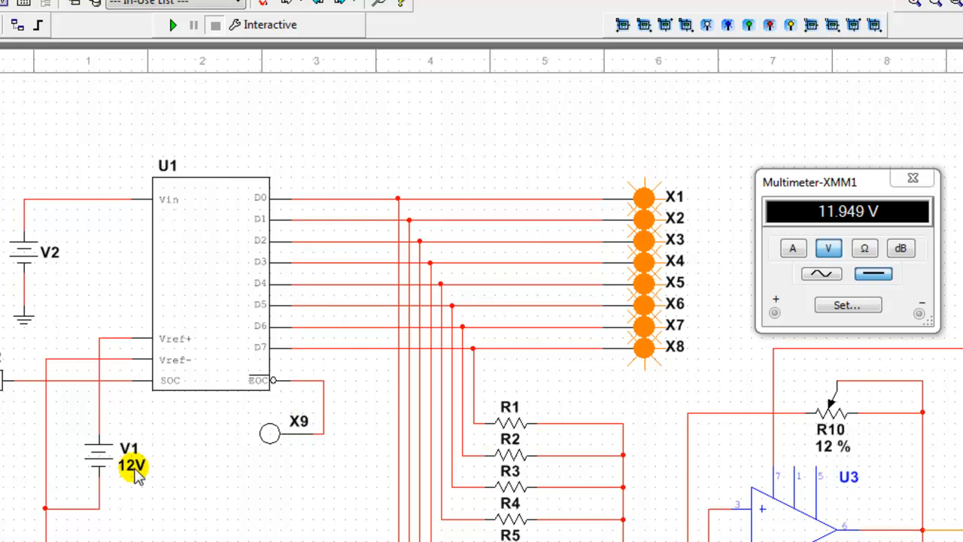
{"action": "left_click", "coordinate": [173, 27]}
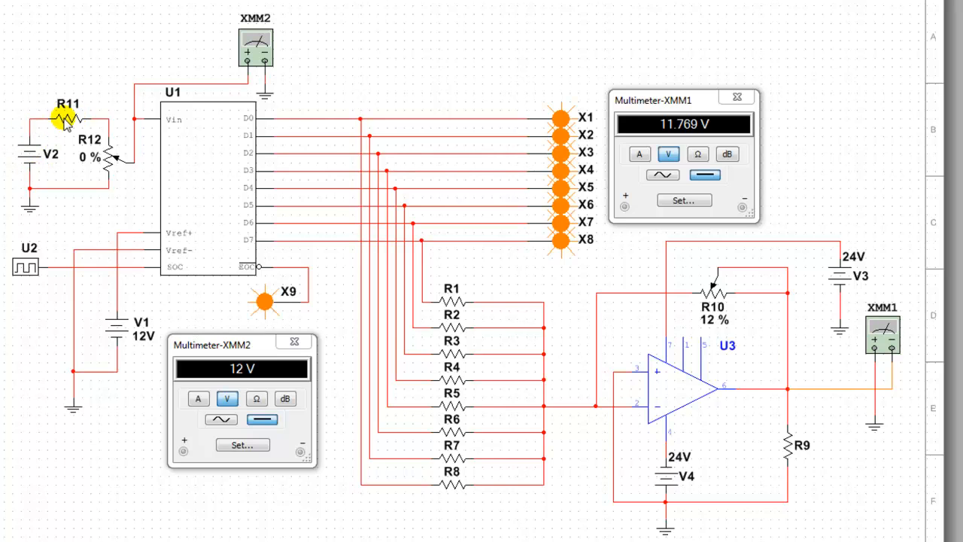
Step: Vary input potentiometer R12 to 20 %, 45 % and 80 % during simulation, comparing the input voltage on XMM2 with the output on XMM1
{"action": "mouse_move", "coordinate": [110, 173]}
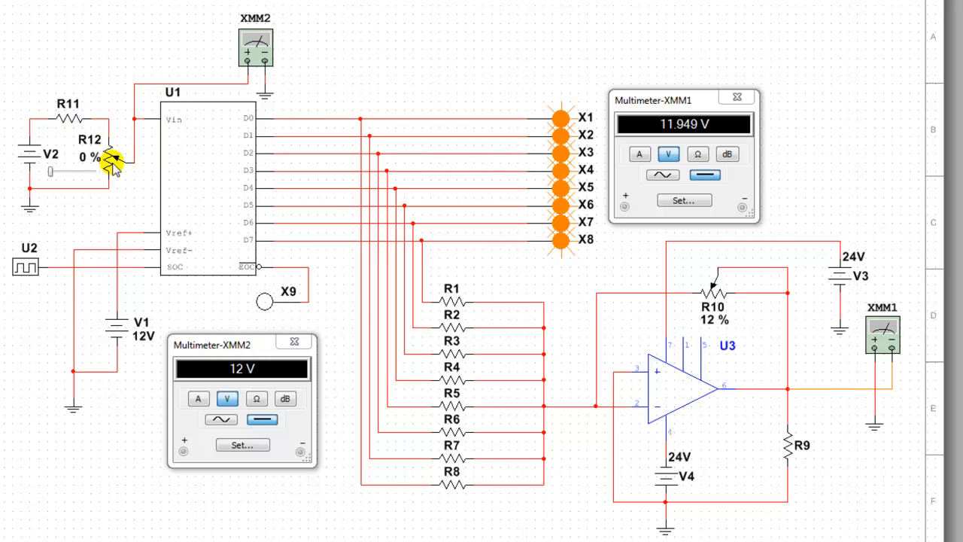
{"action": "mouse_move", "coordinate": [113, 169]}
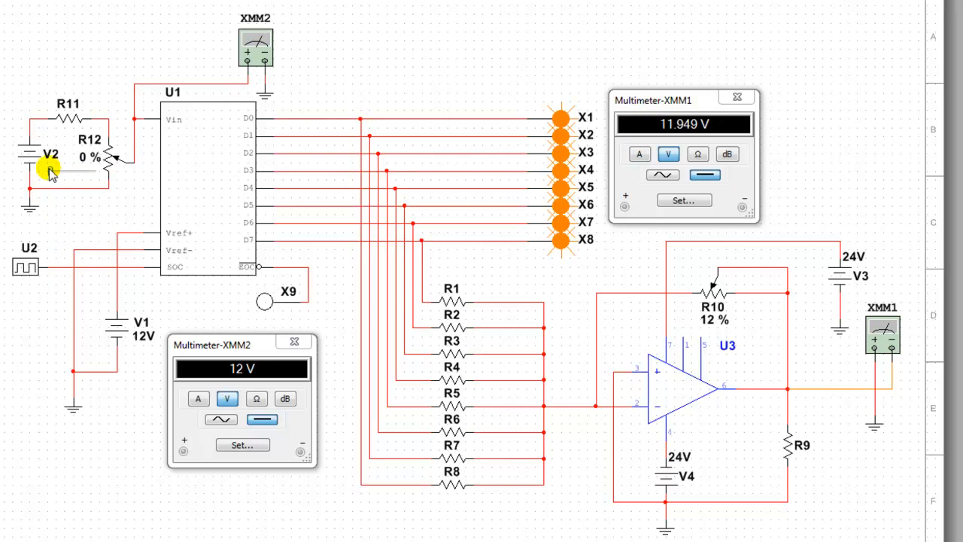
{"action": "left_click_drag", "start_coordinate": [54, 174], "coordinate": [59, 175]}
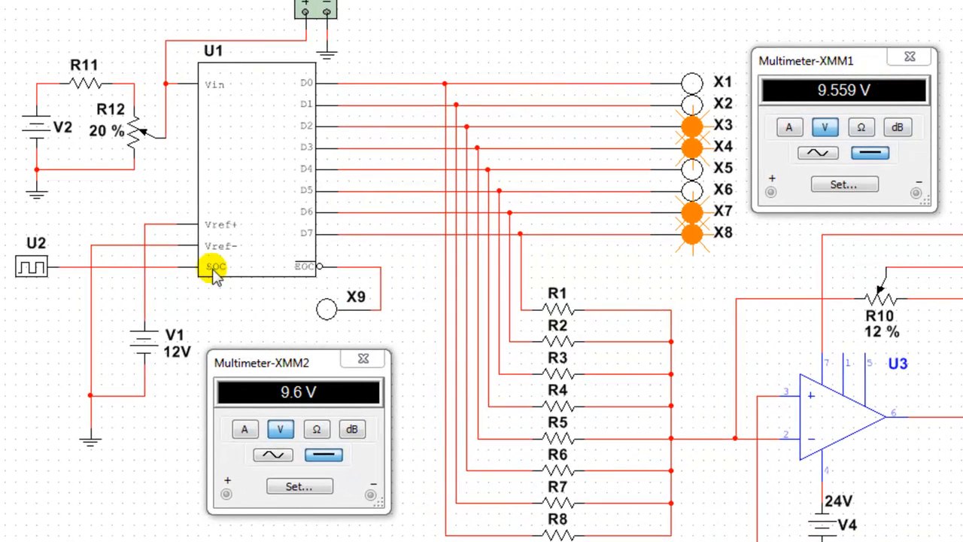
{"action": "mouse_move", "coordinate": [101, 157]}
{"action": "left_click_drag", "start_coordinate": [75, 151], "coordinate": [86, 150]}
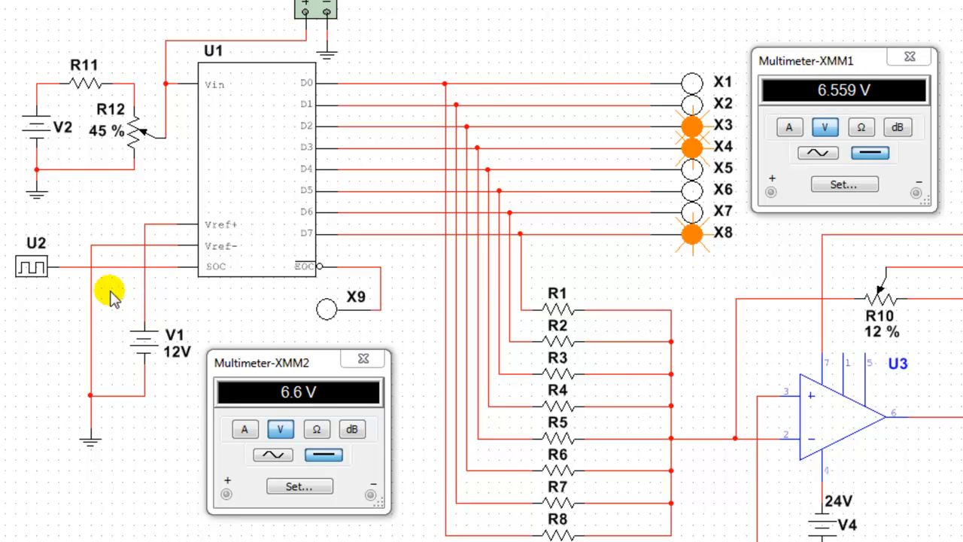
{"action": "left_click_drag", "start_coordinate": [86, 148], "coordinate": [107, 150]}
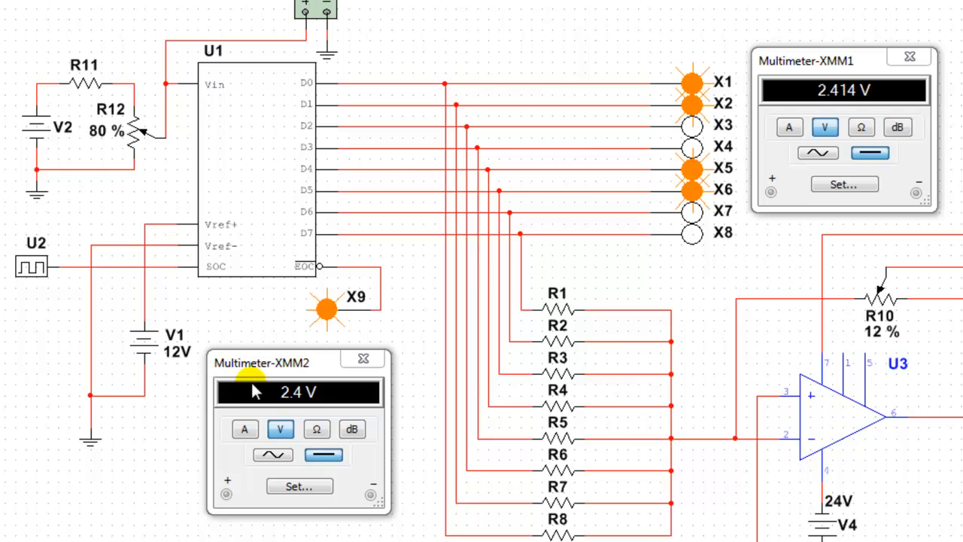